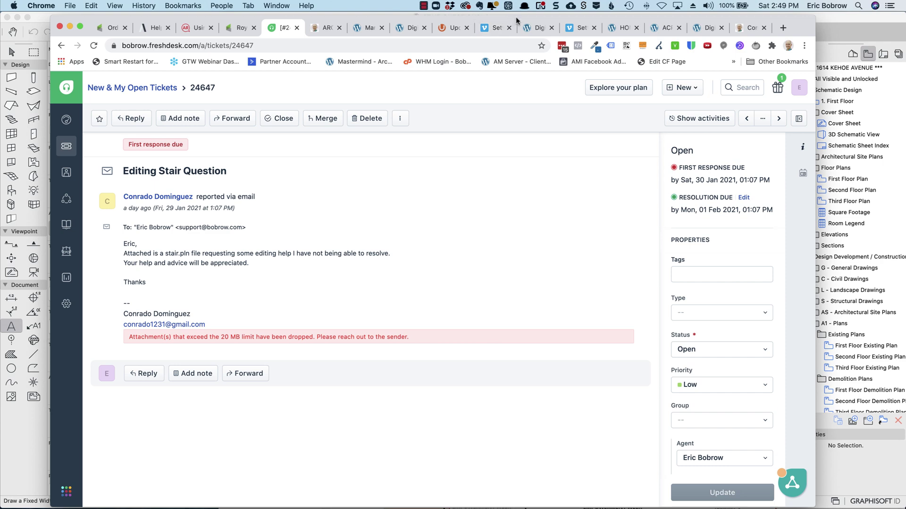
- Minimize the Chrome Freshdesk ticket window to reveal the ARCHICAD stair plan
key("super+m")
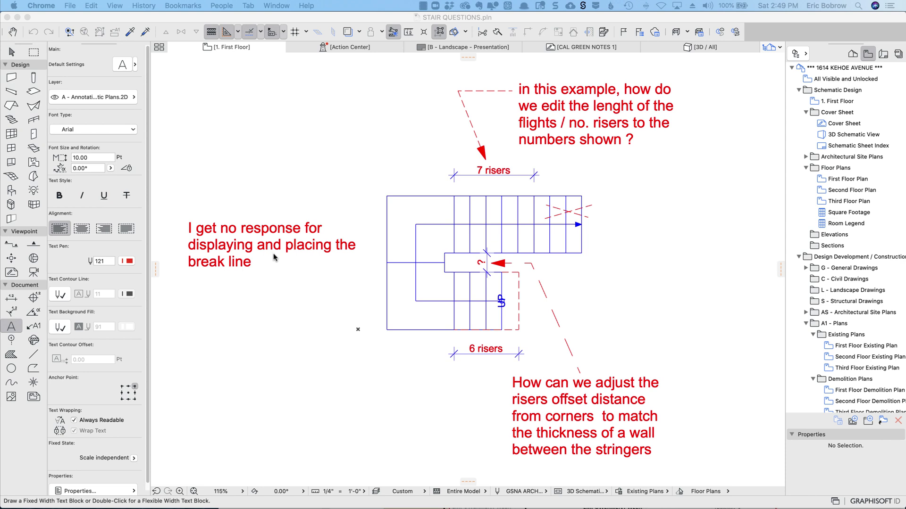
- Select the stair and review its geometry: 14 risers of 7 3/8" with a 10" run
left_click(379, 341)
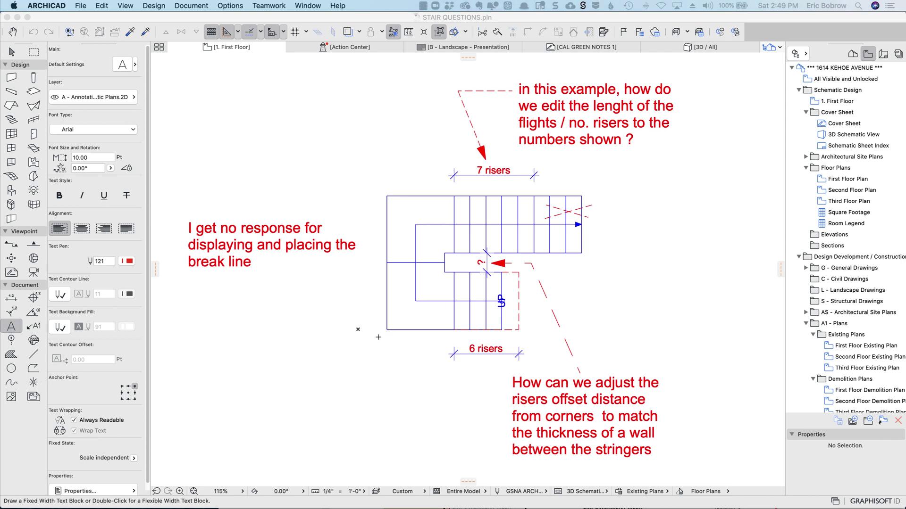
left_click(388, 331, "shift")
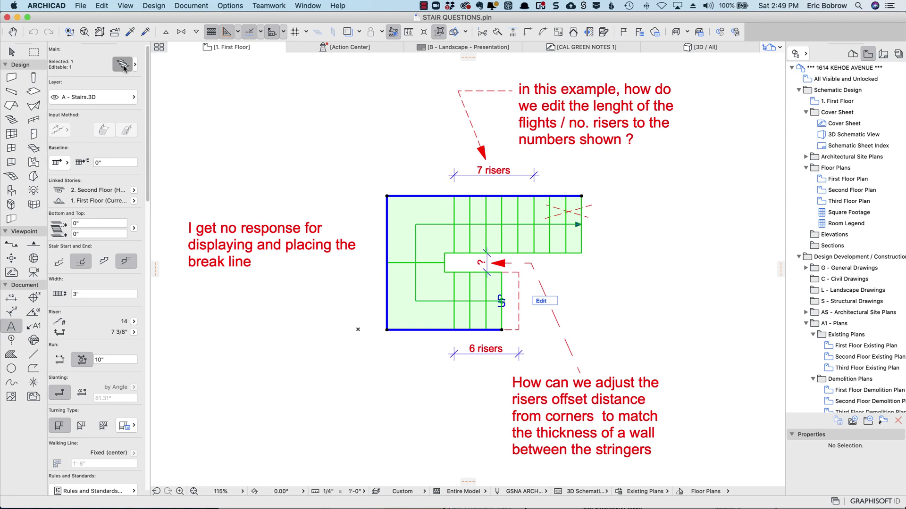
left_click(123, 65)
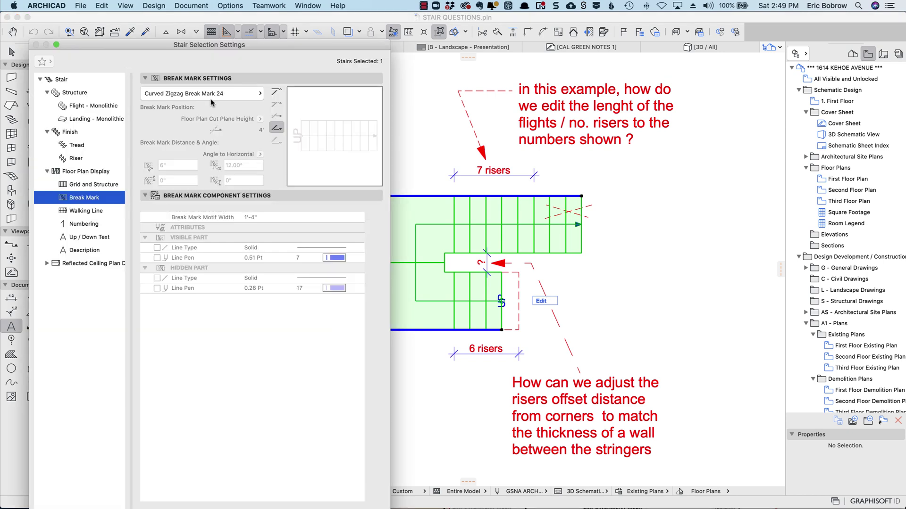
left_click(63, 79)
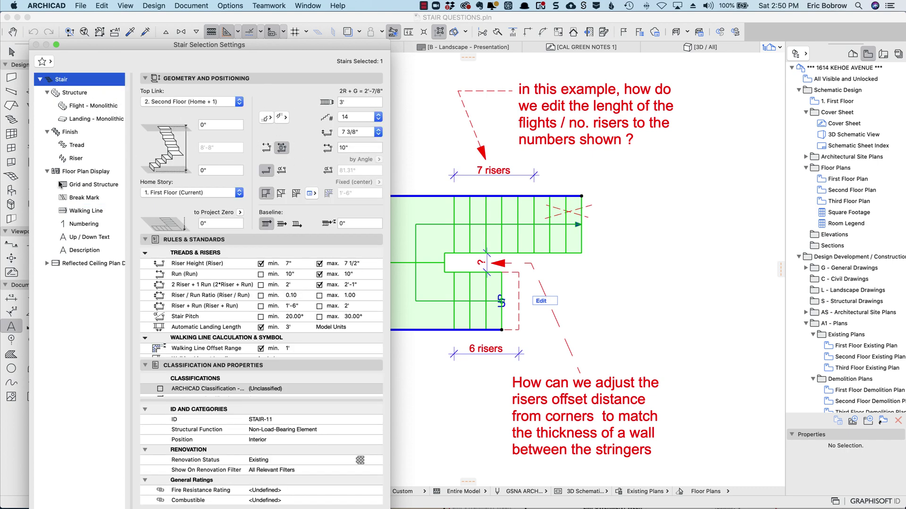
- Set the first floor's stair display to With Break Mark: Visible - Hidden
left_click(47, 171)
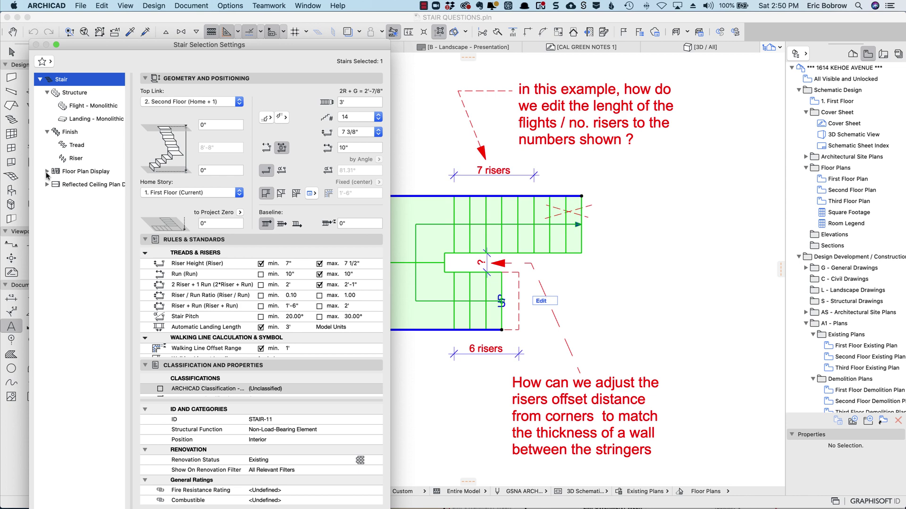
left_click(47, 171)
left_click(85, 174)
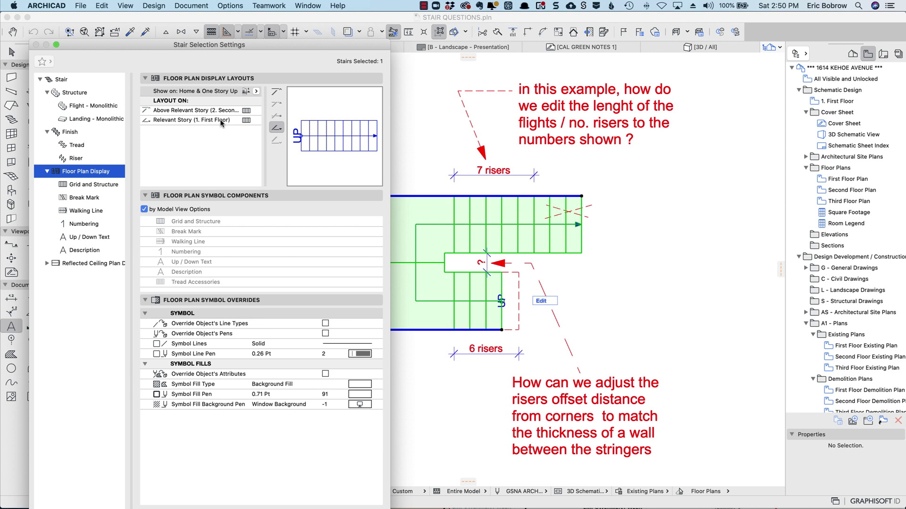
left_click(257, 91)
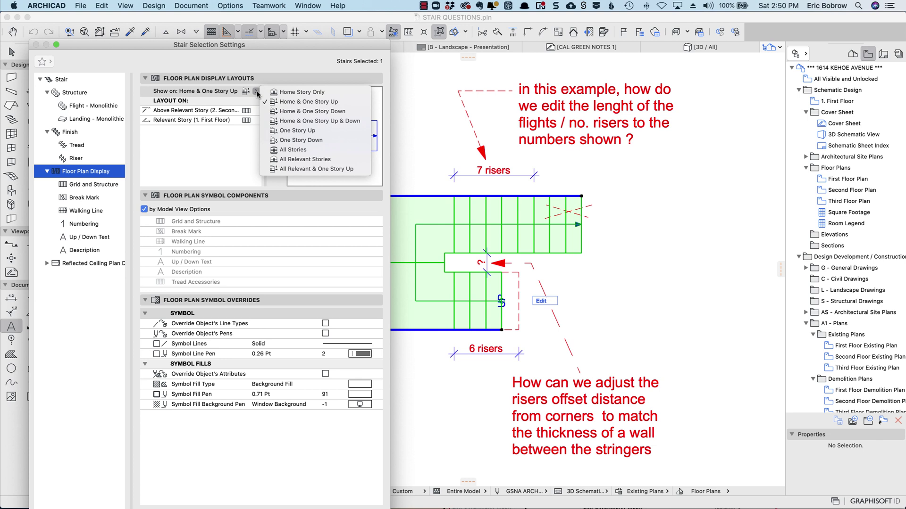
left_click(263, 67)
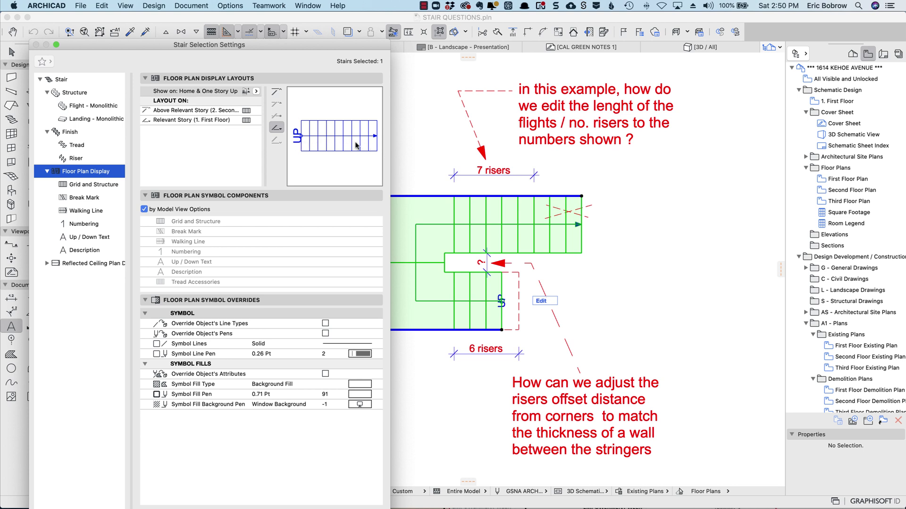
left_click(248, 124)
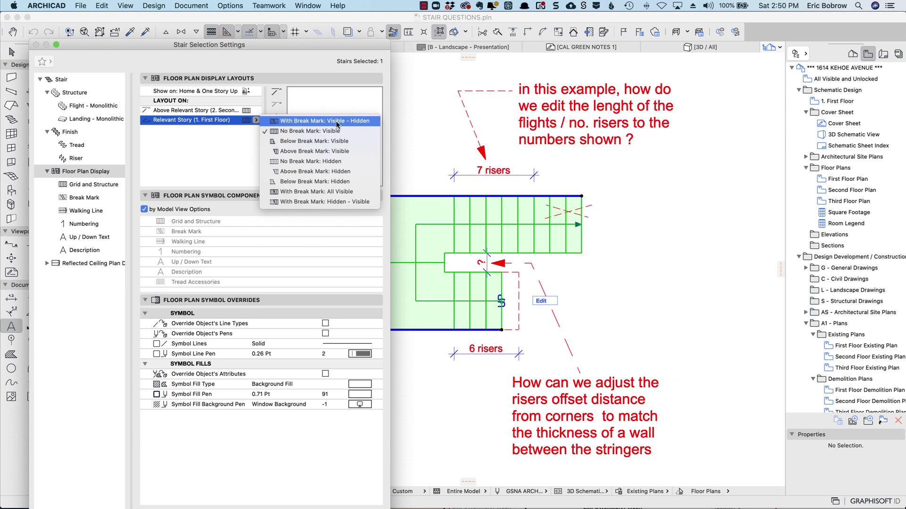
left_click(360, 123)
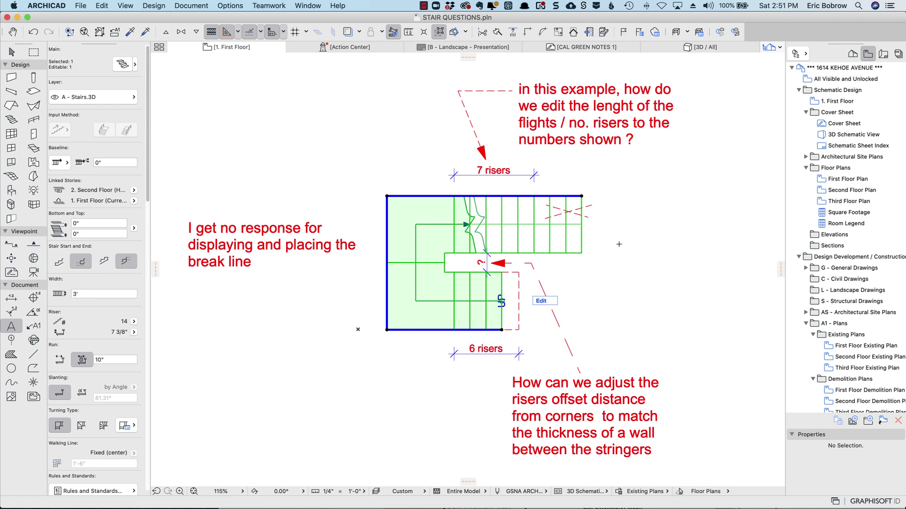
- Deselect the stair and switch the plan to the Floor Plans model view
key("Escape")
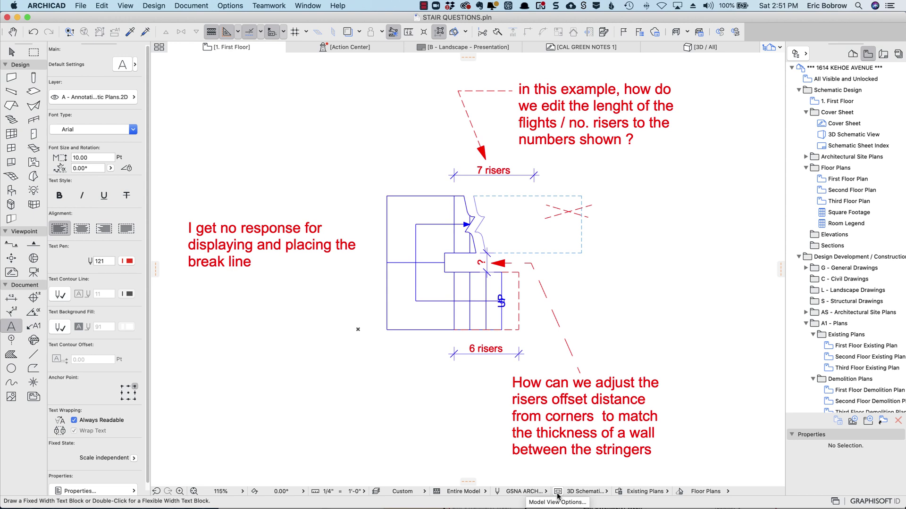
left_click(606, 492)
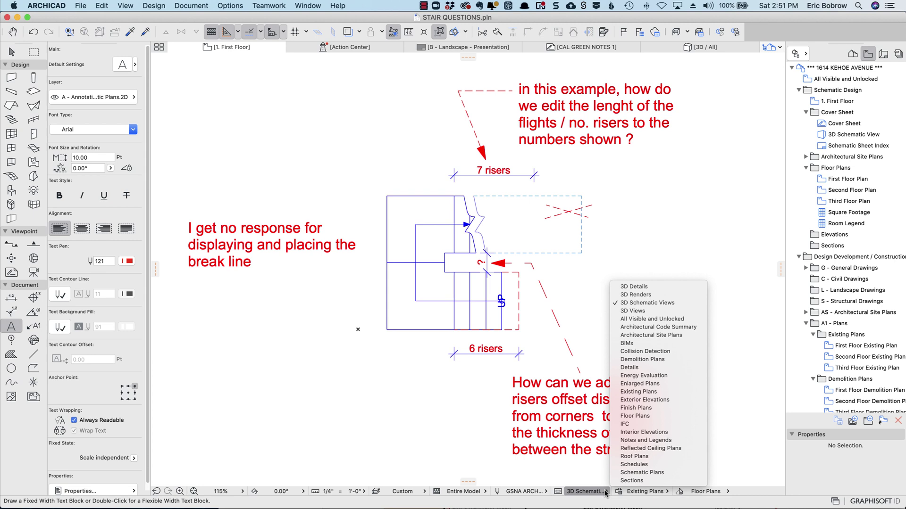
left_click(646, 416)
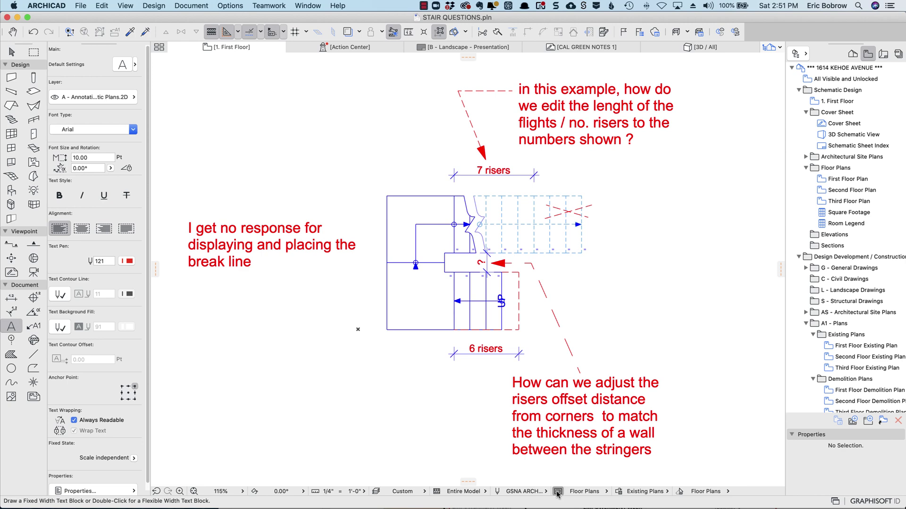
- In Model View Options, compare 3D Schematic Views with Floor Plans, then close the dialog
key("super+shift+b")
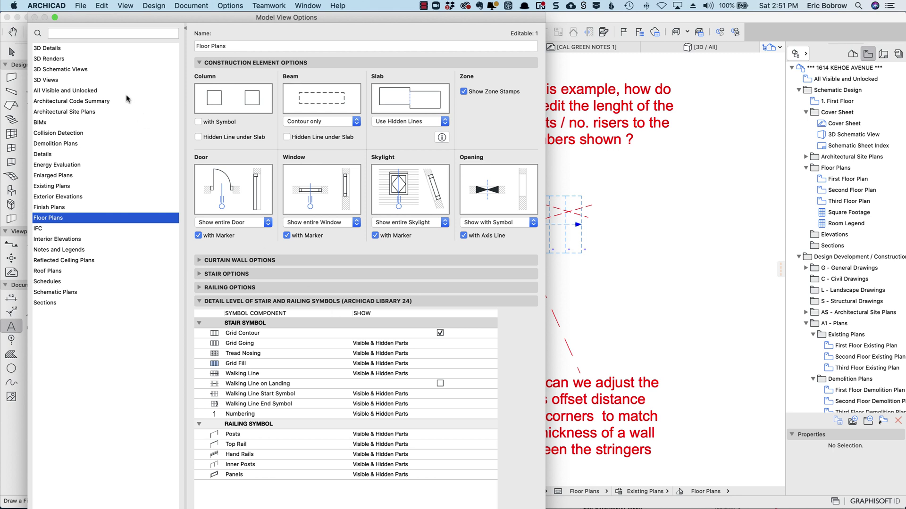
left_click(78, 71)
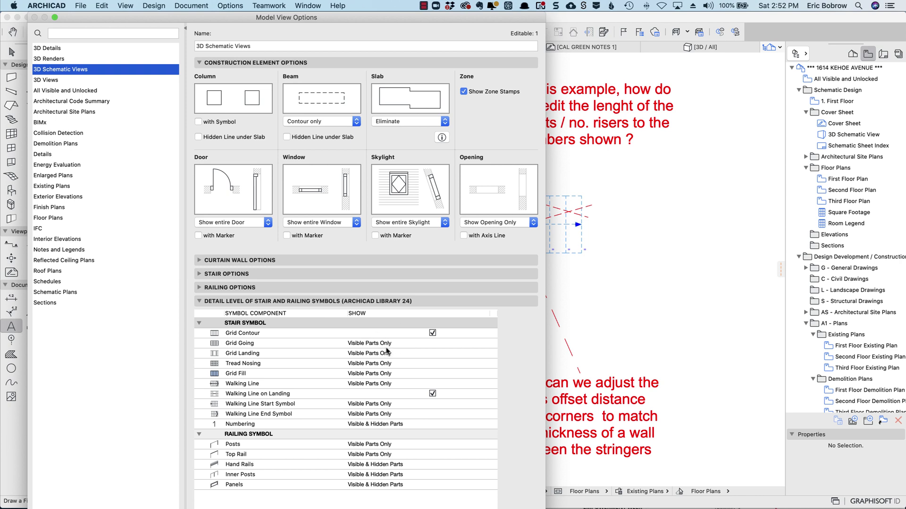
left_click(55, 218)
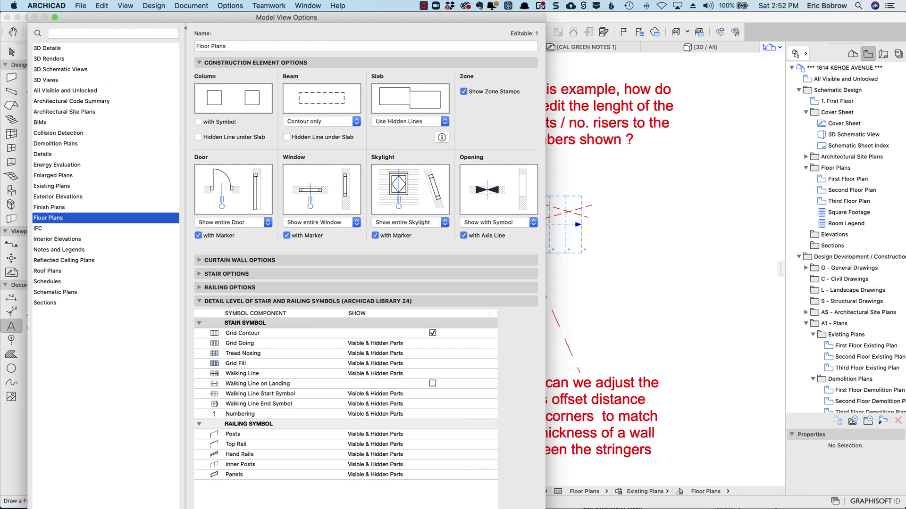
key("Return")
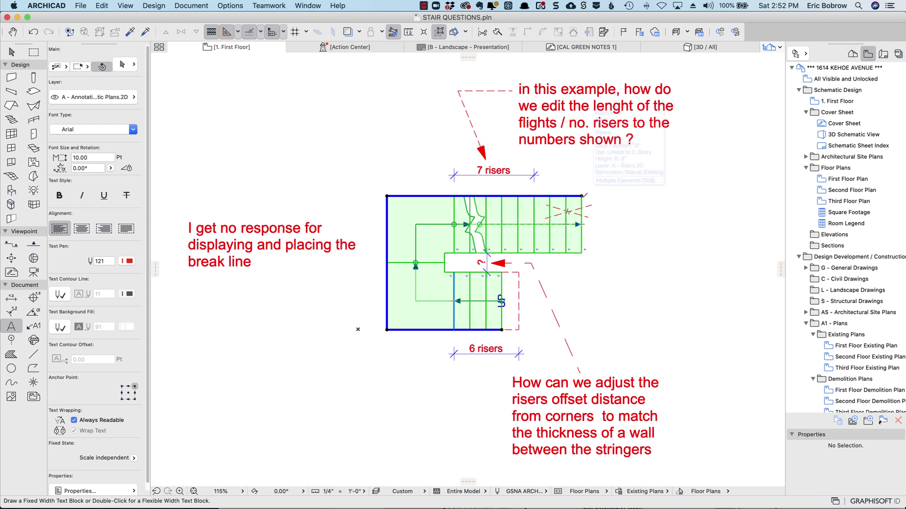
- Move the upper flight's corner vertex with Rearrange Steps, shortening the upper flight
left_click(581, 195)
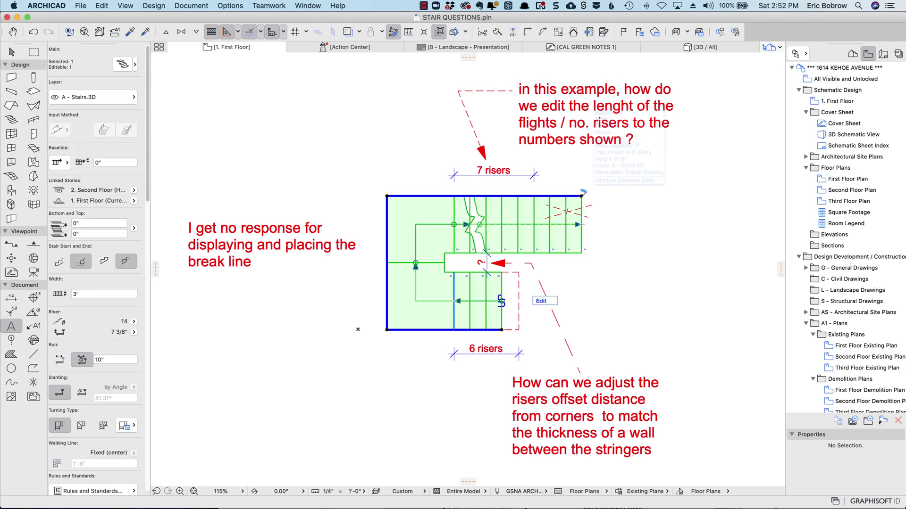
left_click(582, 195)
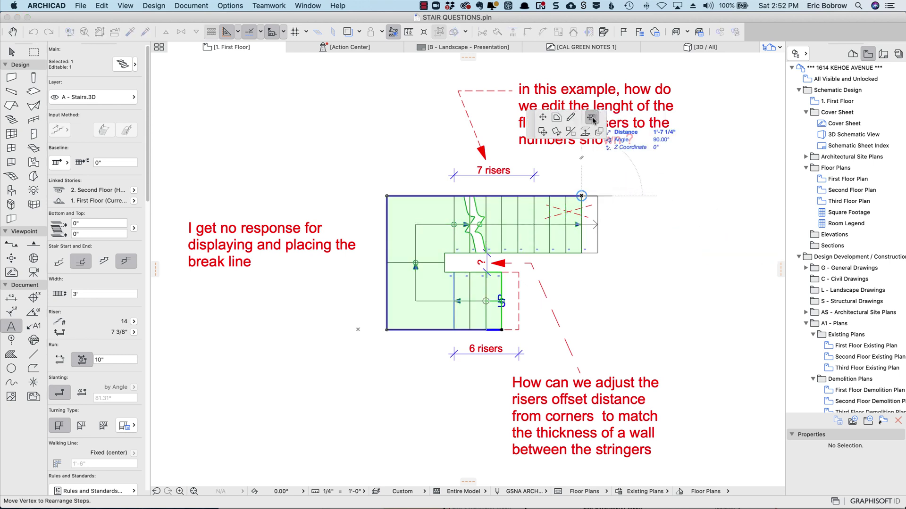
left_click(592, 120)
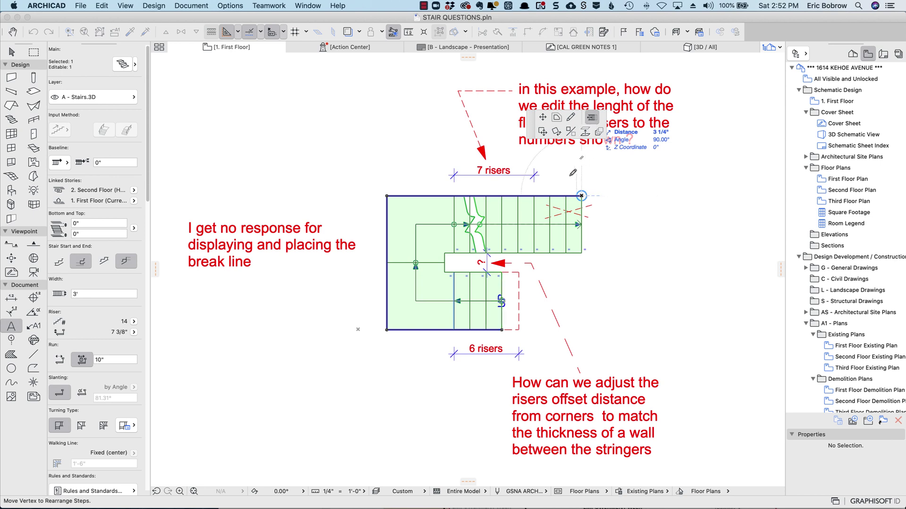
left_click(592, 119)
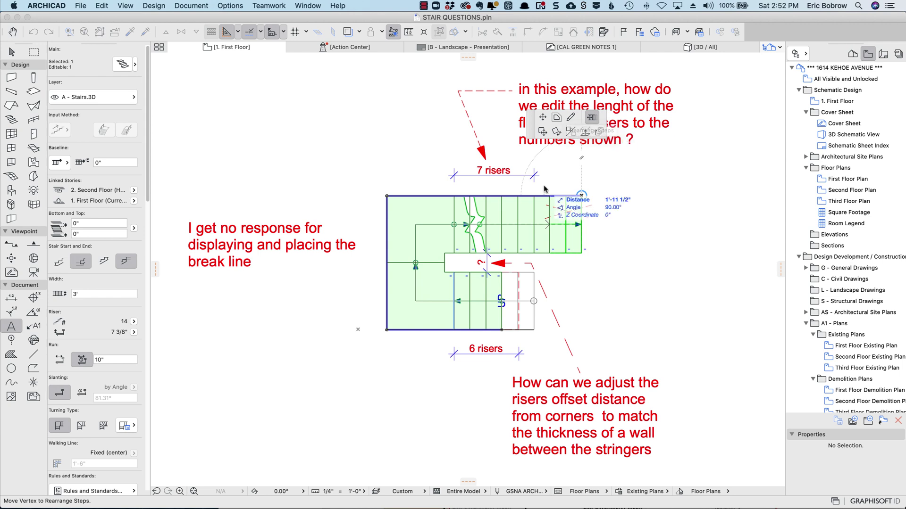
left_click(544, 189)
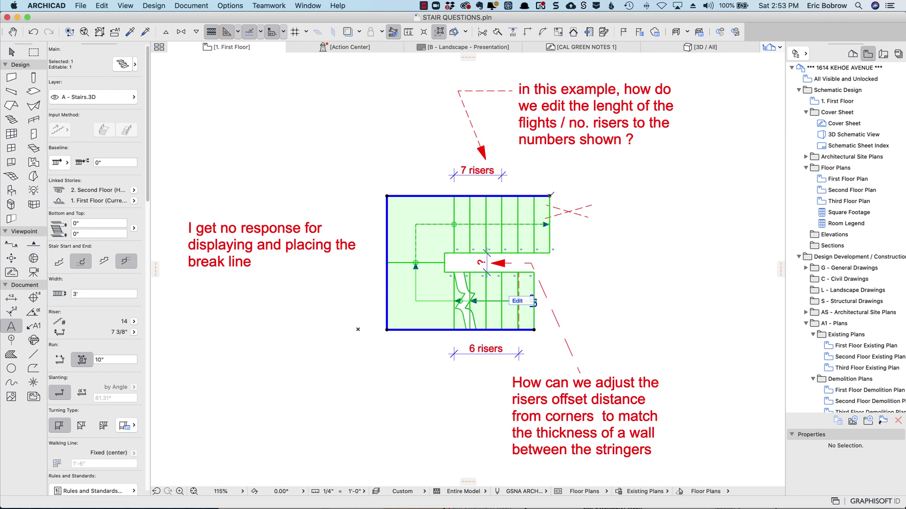
- Cancel a second corner edit, then deselect and reselect the stair
left_click(551, 194)
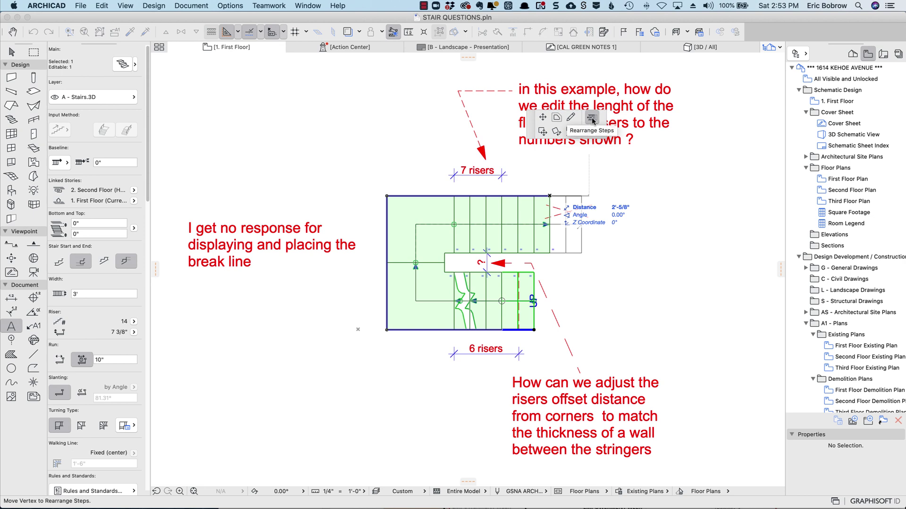
key("Escape")
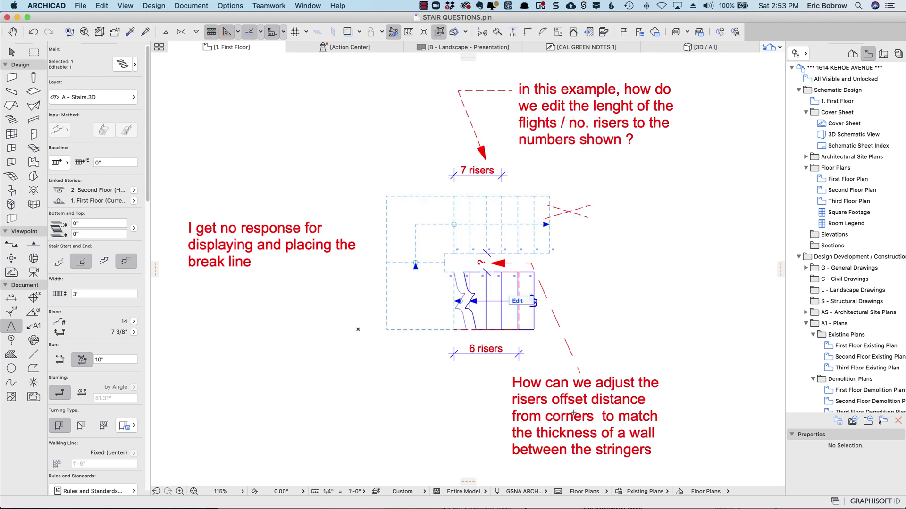
key("Escape")
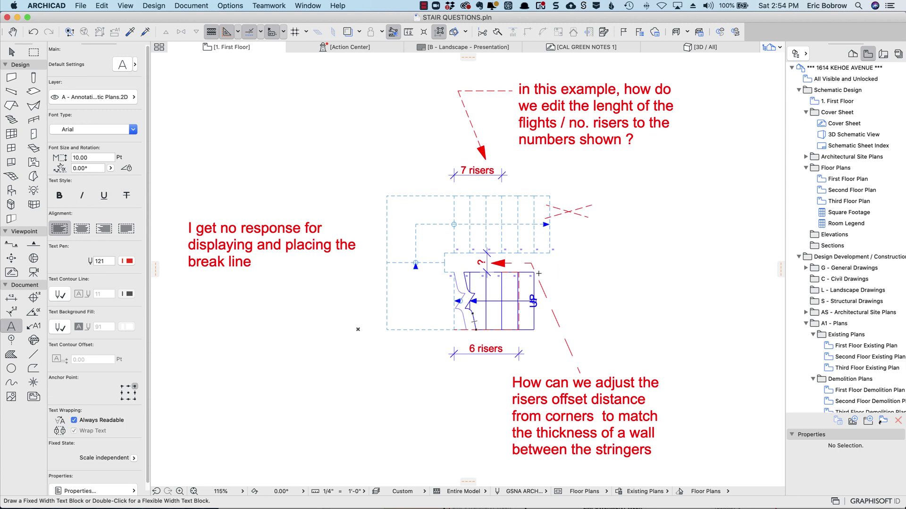
key("shift")
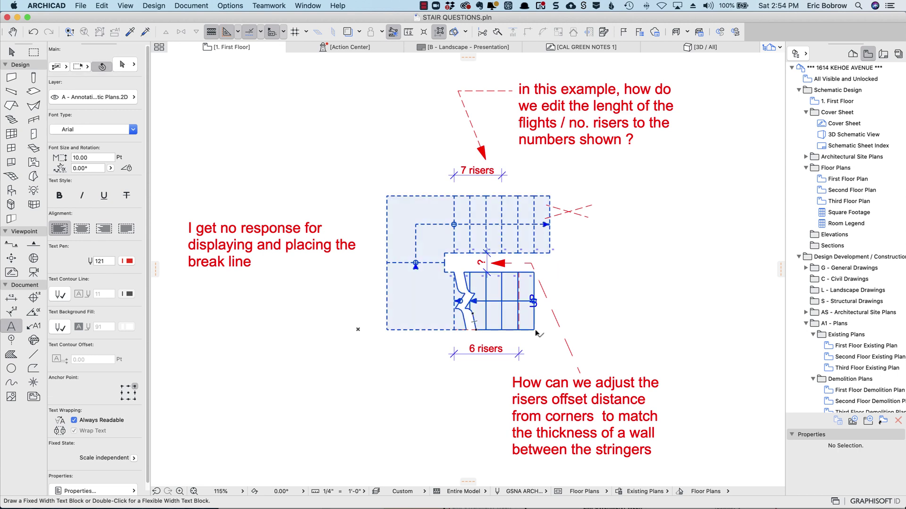
left_click(536, 332)
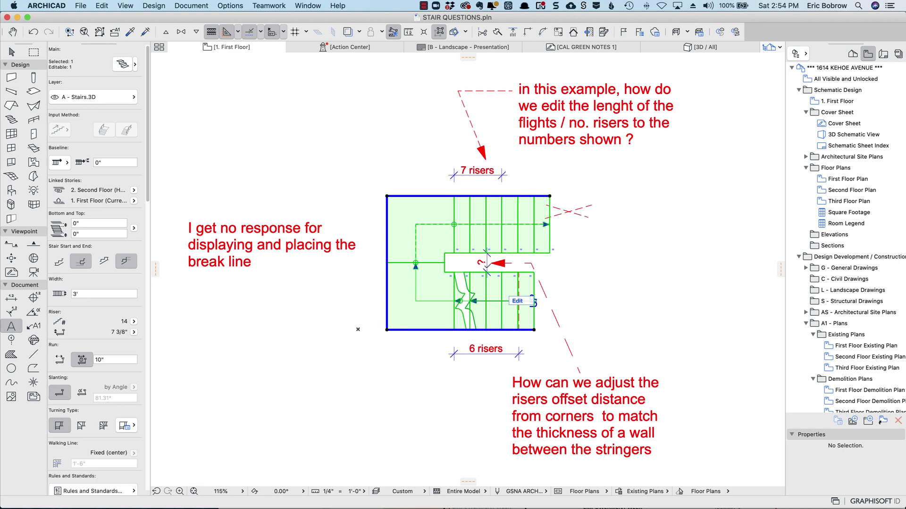
- In the stair's Break Mark settings, set Break Mark Position At Nth Riser to 8
left_click(124, 68)
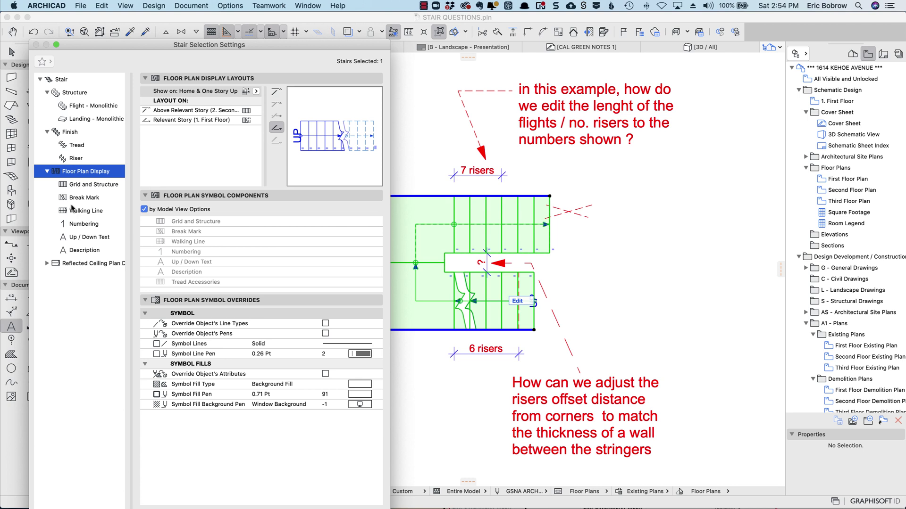
left_click(82, 201)
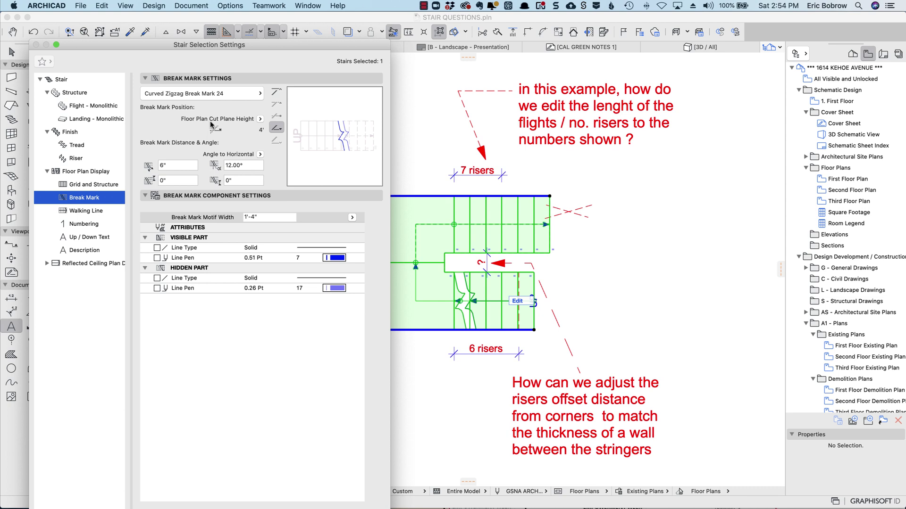
left_click(261, 120)
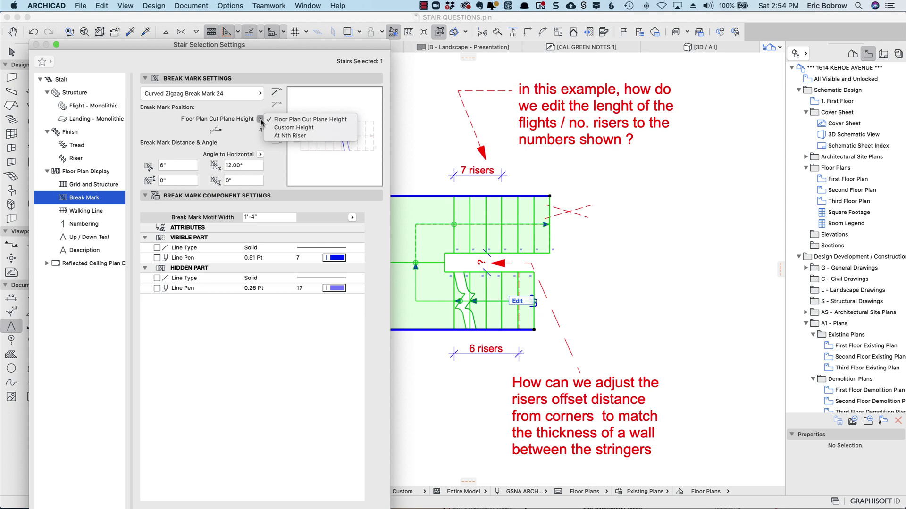
left_click(283, 136)
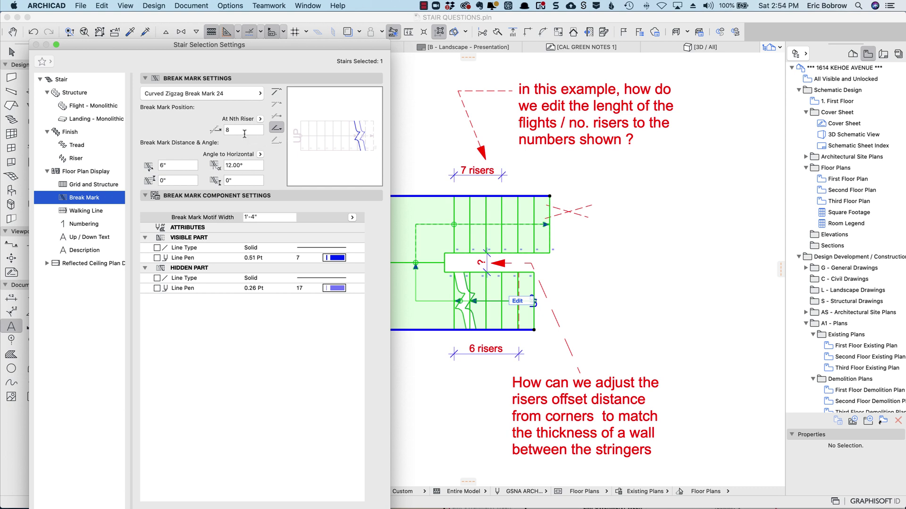
left_click(246, 130)
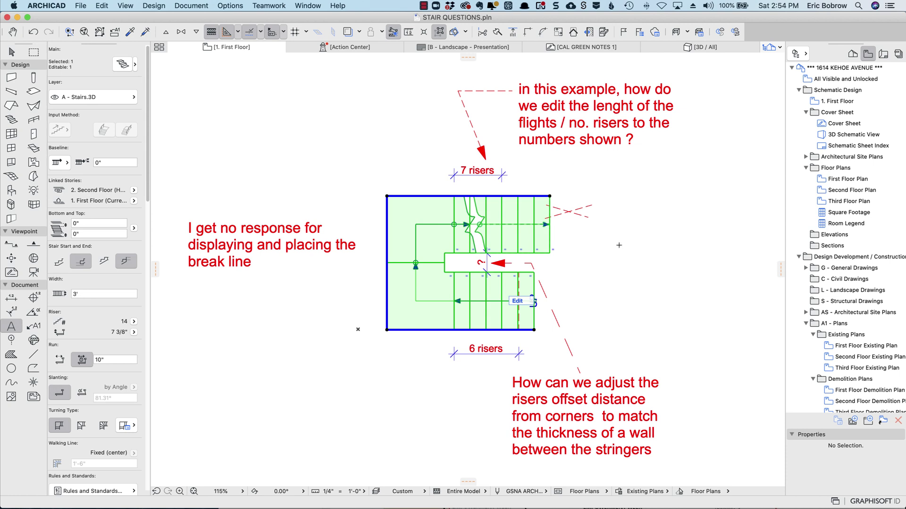
key("Escape")
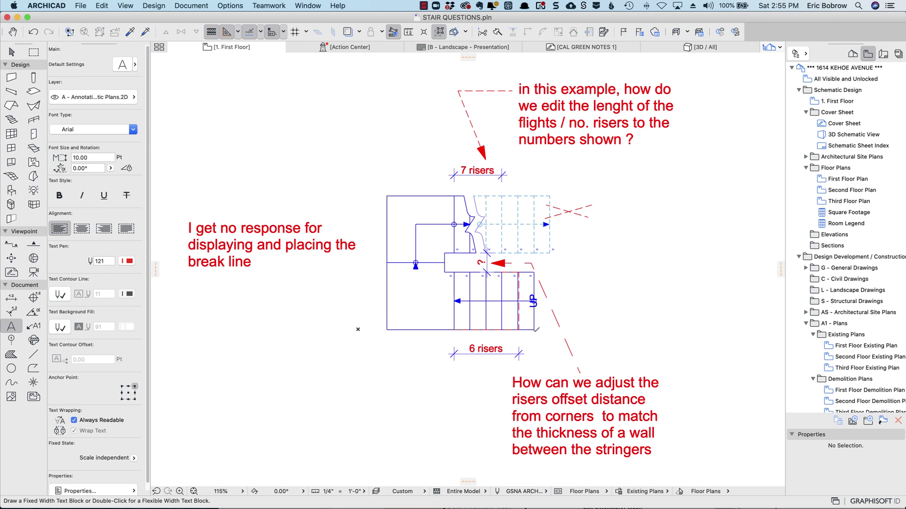
key("shift")
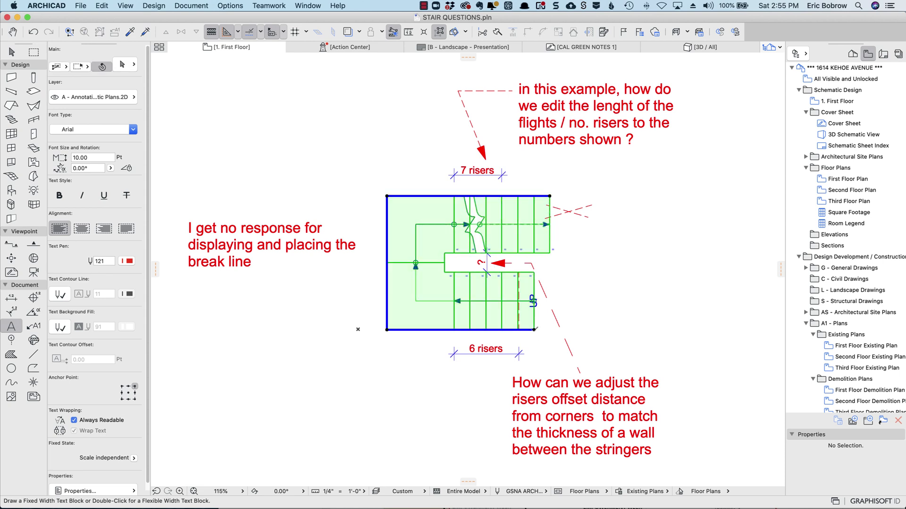
left_click(533, 329, "shift")
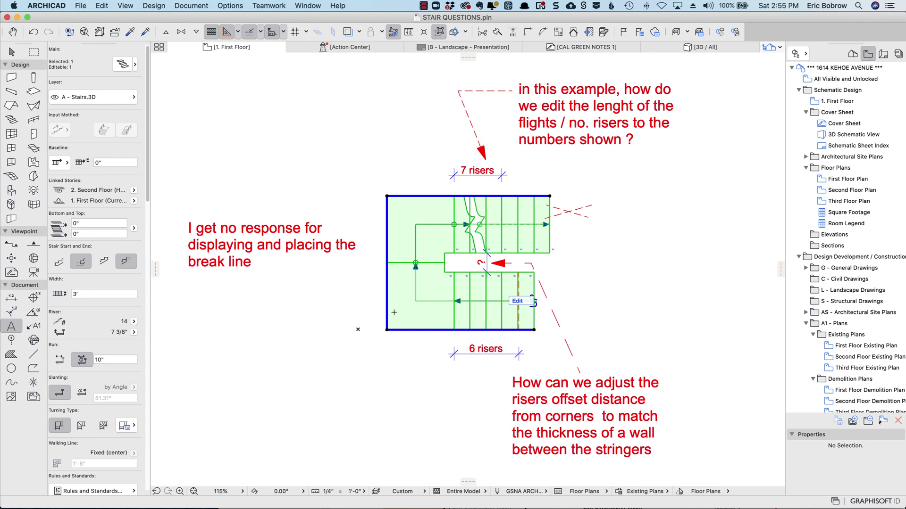
key("m")
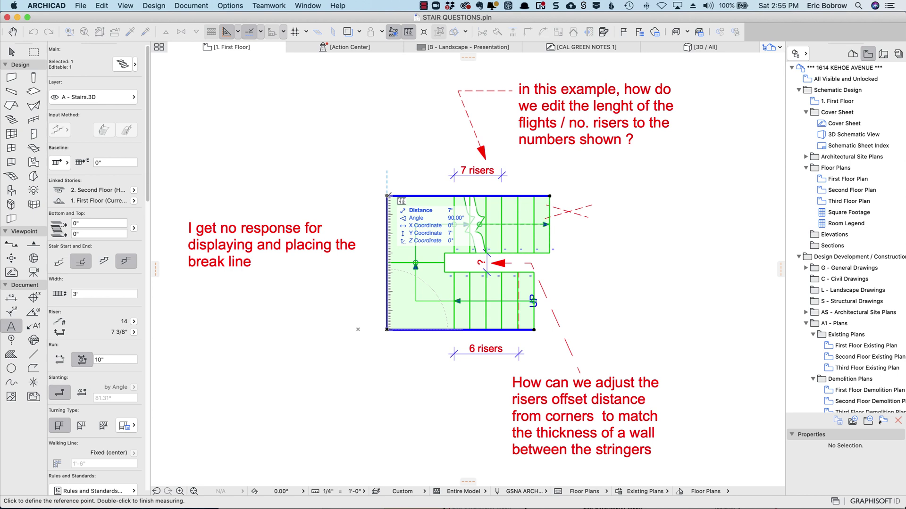
left_click(389, 196)
double_click(409, 332)
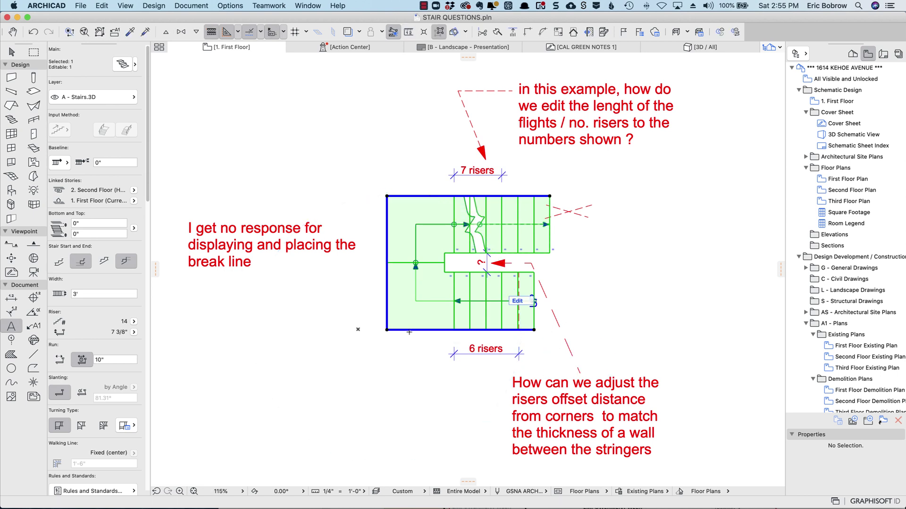
- Deselect the stair to see its dashed flight beyond the break line, then resume selecting
key("Escape")
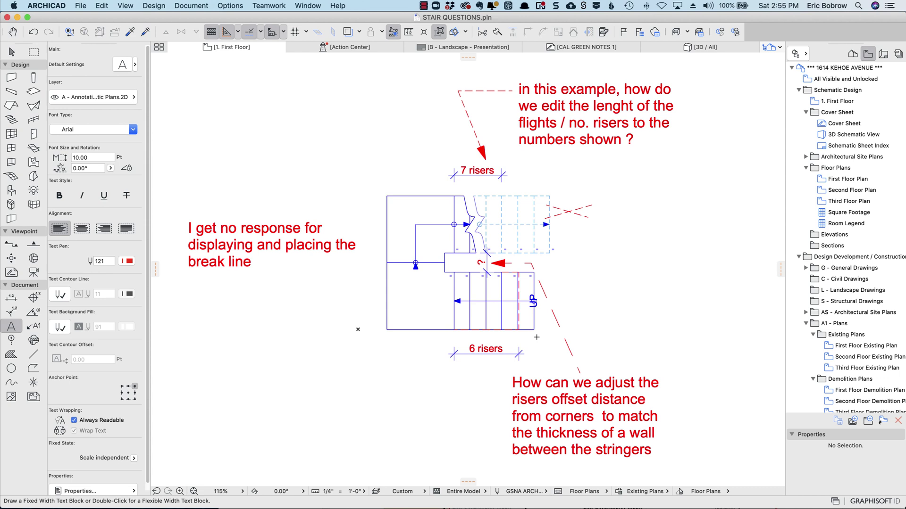
key("shift")
- Set the landing's riser offsets from the corner to a Minimum rule, 3" for both offsets
left_click(535, 333)
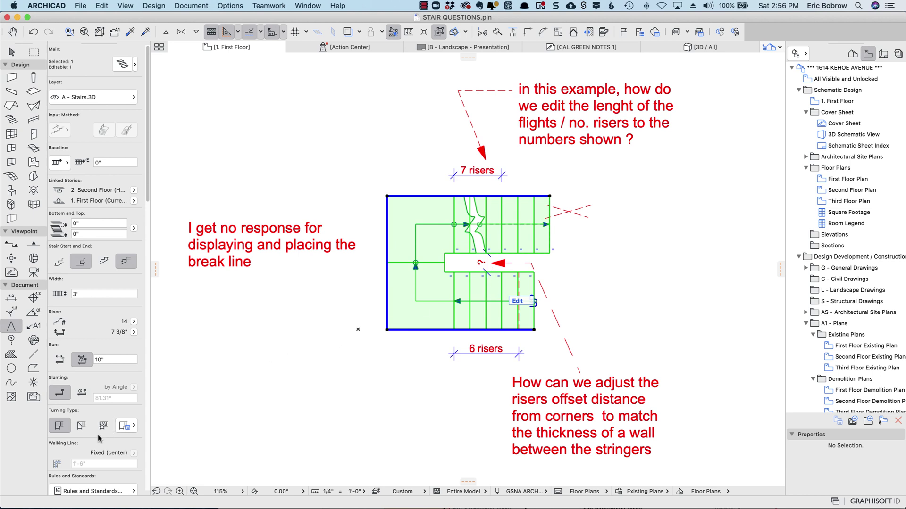
left_click(134, 427)
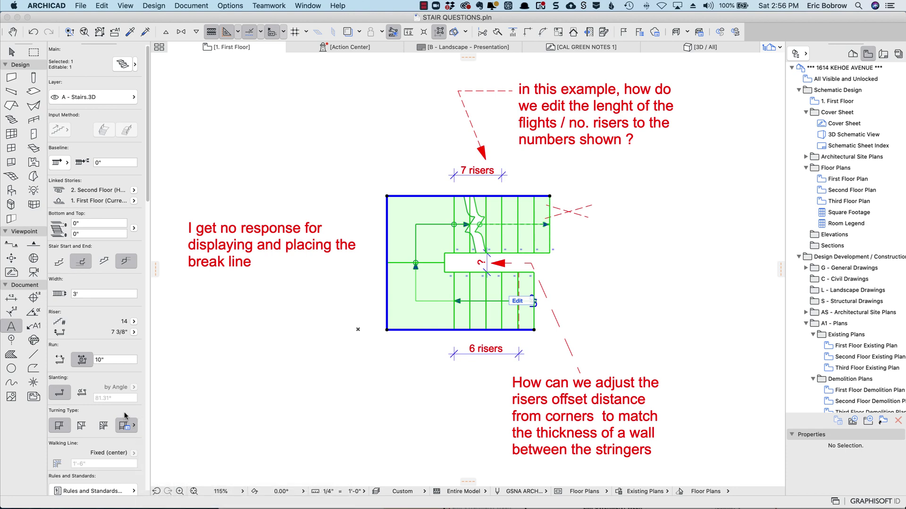
scroll(147, 296, "down", 6)
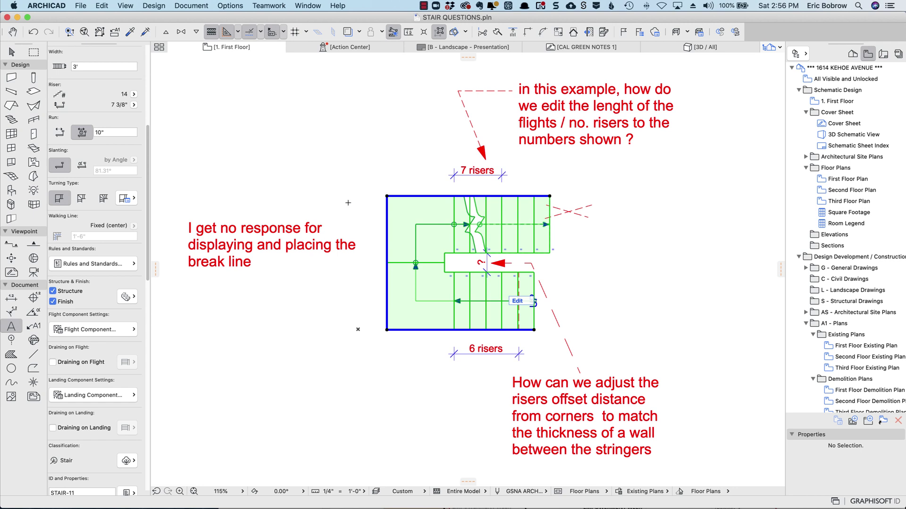
left_click(134, 201)
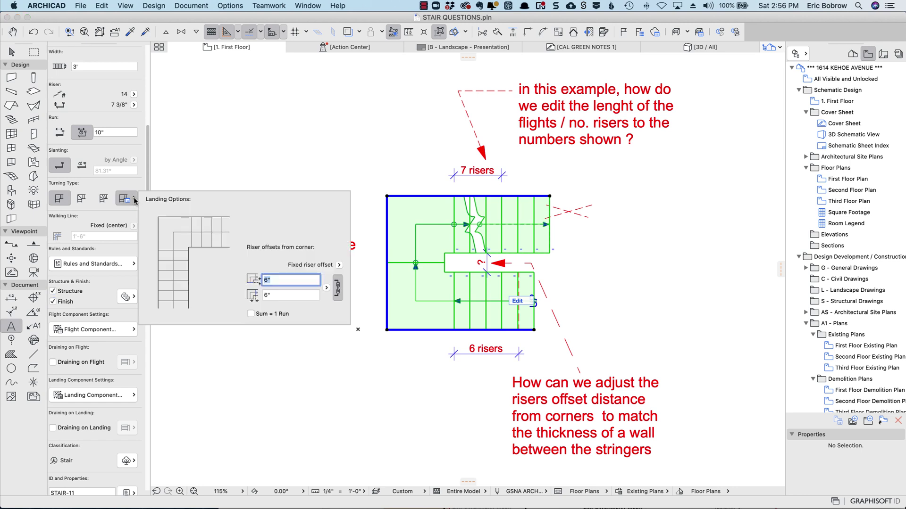
left_click(269, 283)
double_click(269, 283)
left_click(338, 266)
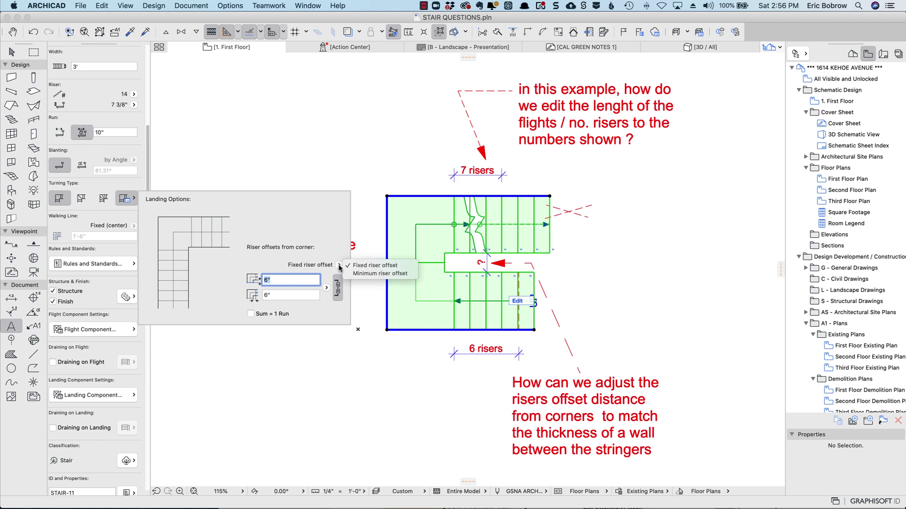
key("Escape")
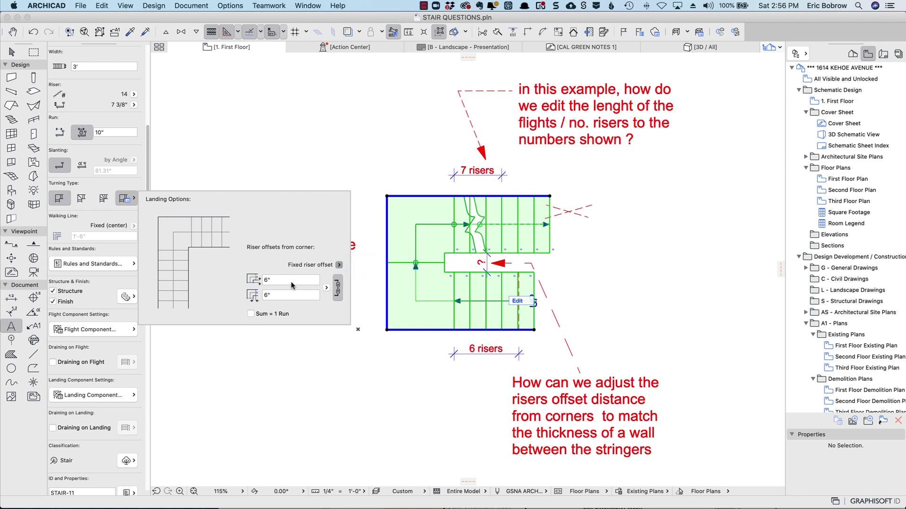
left_click(267, 280)
type("3")
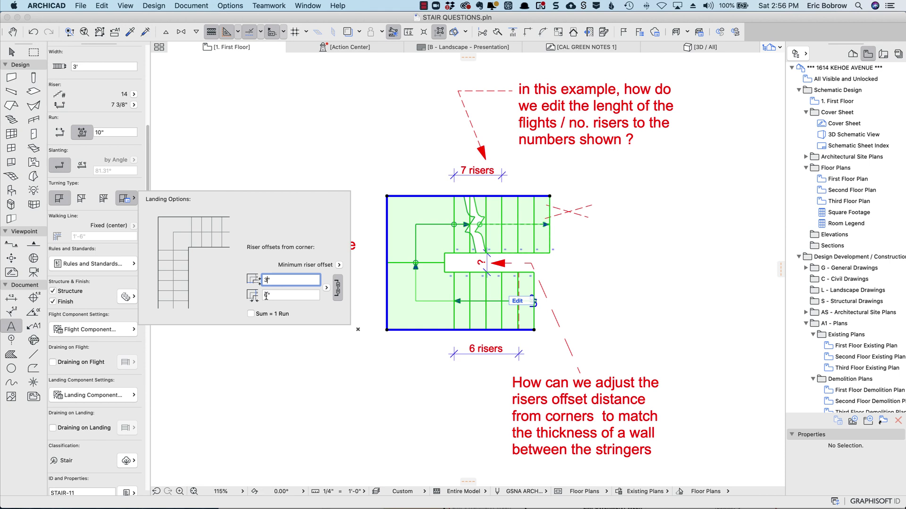
double_click(266, 296)
type("3")
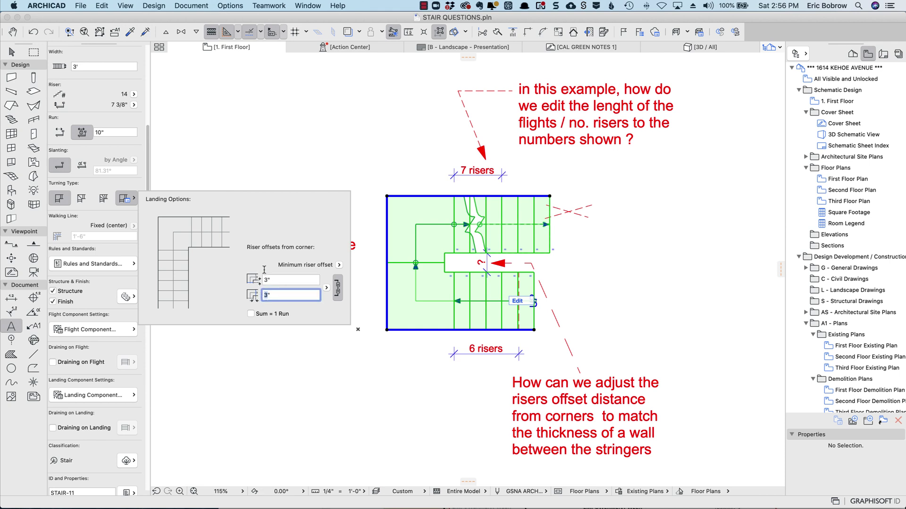
key("Return")
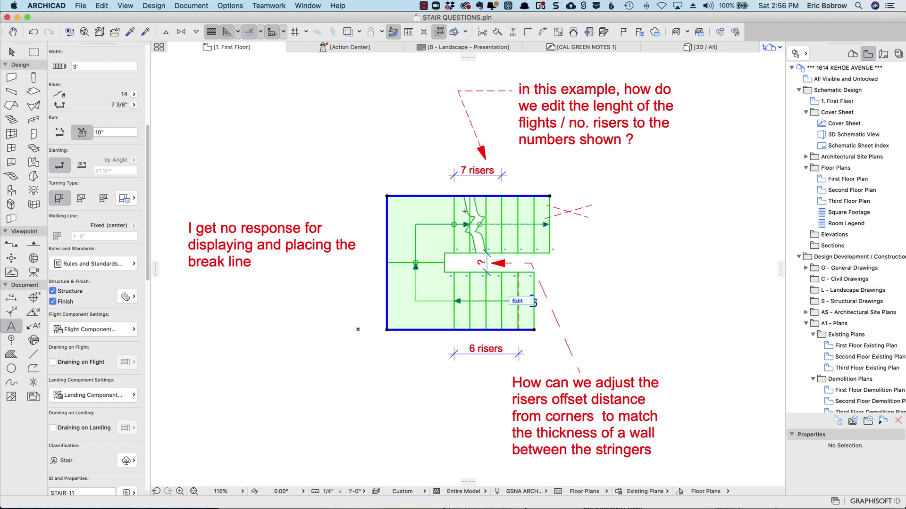
- Offset the stair's top edge by 6" and accept the Stair Solver's first segment-length solution
left_click(444, 197)
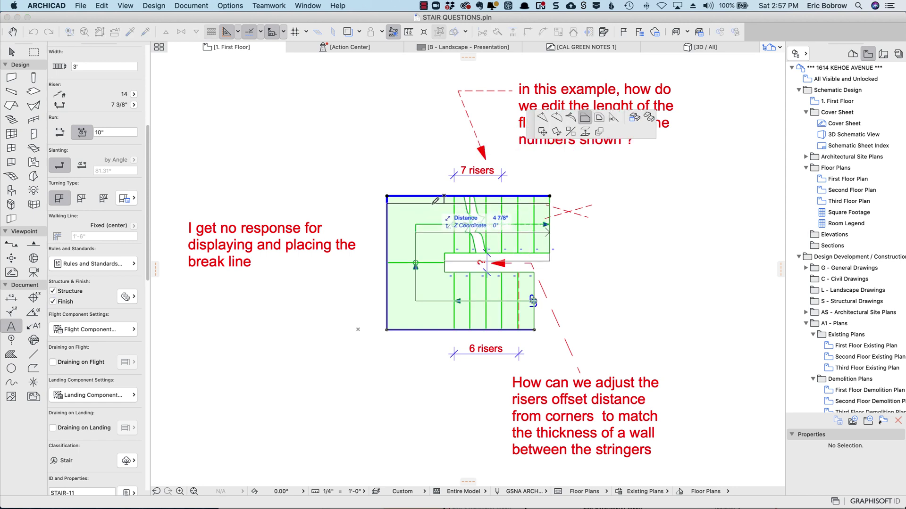
type("6")
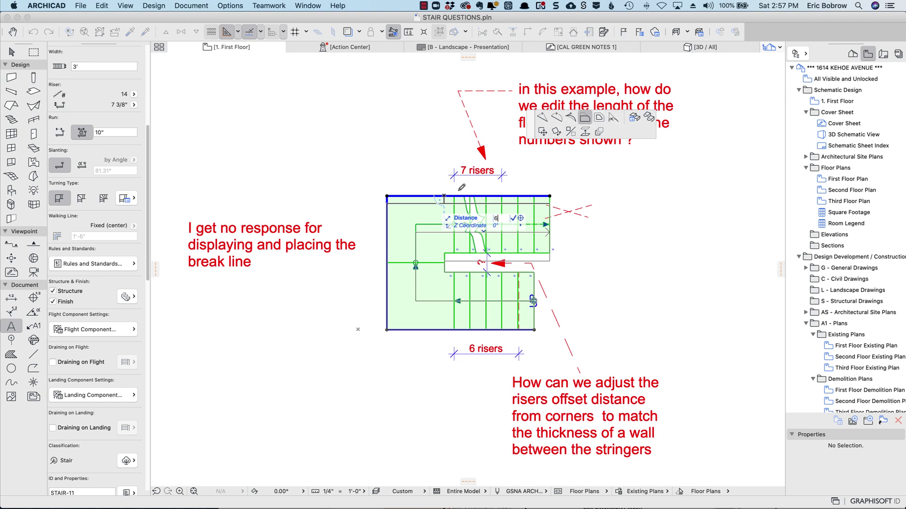
key("Return")
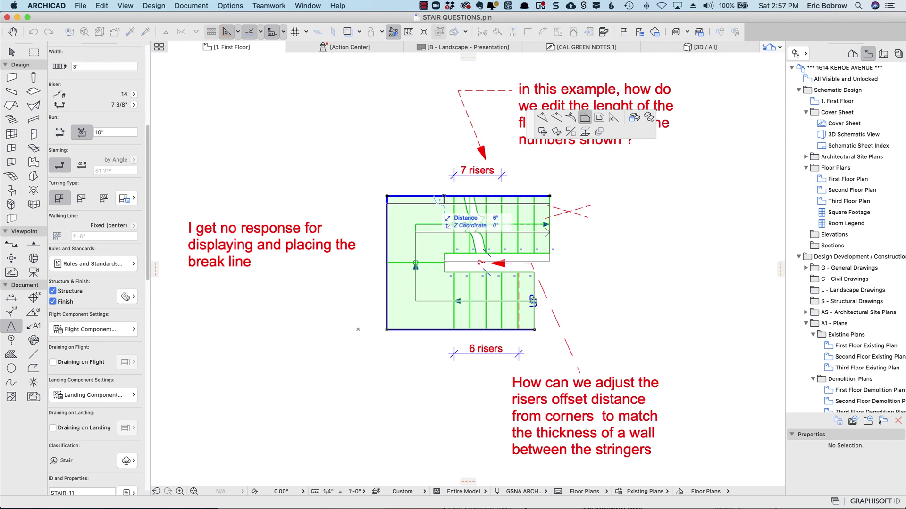
double_click(444, 195)
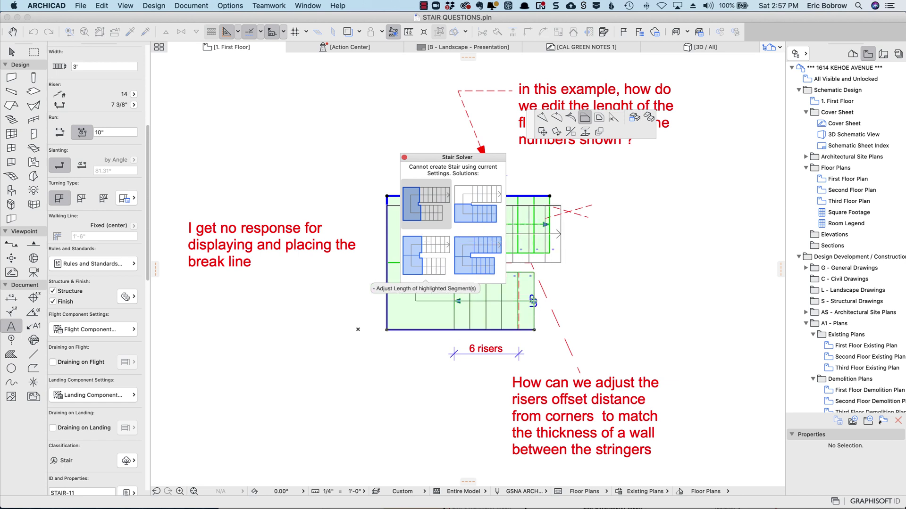
left_click(483, 263)
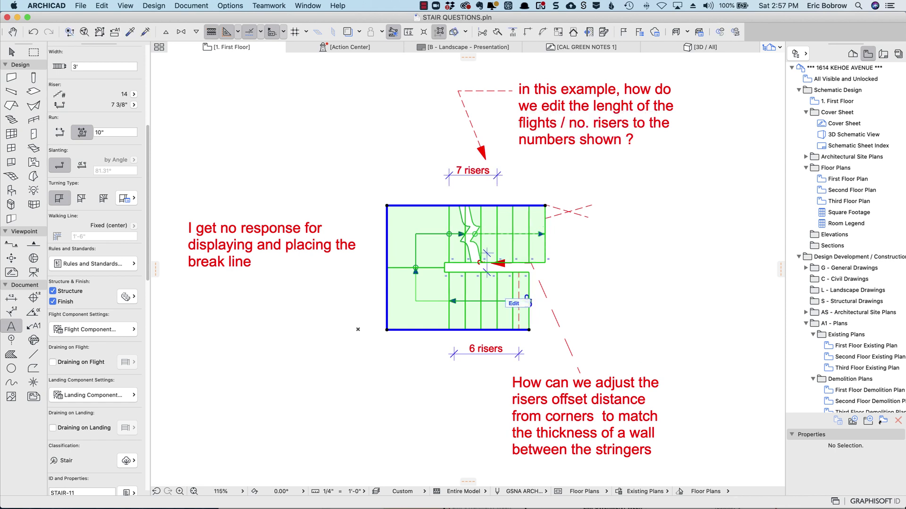
- Start a measurement from a point on the plan, then cancel it
key("m")
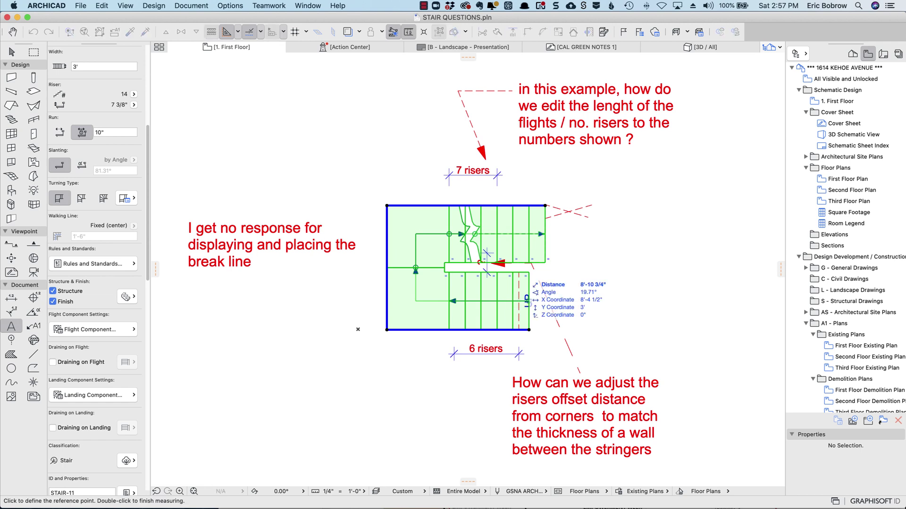
left_click(513, 281)
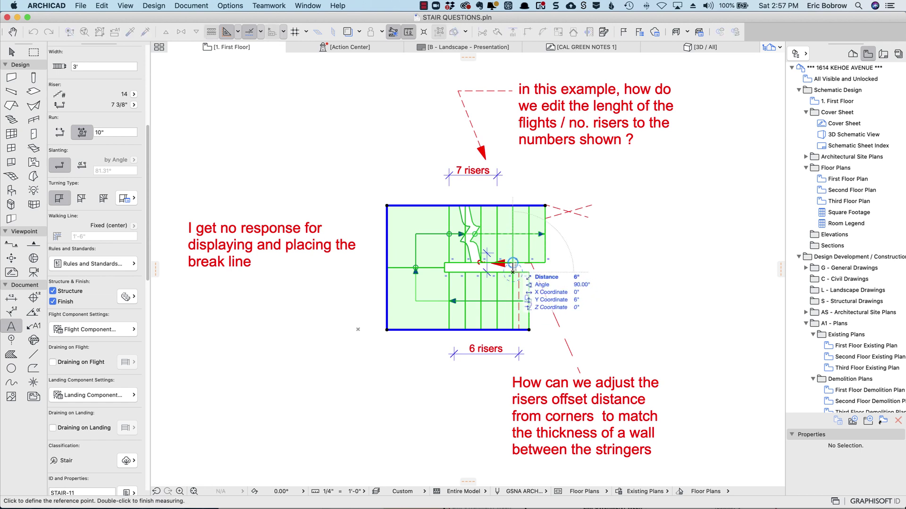
key("Escape")
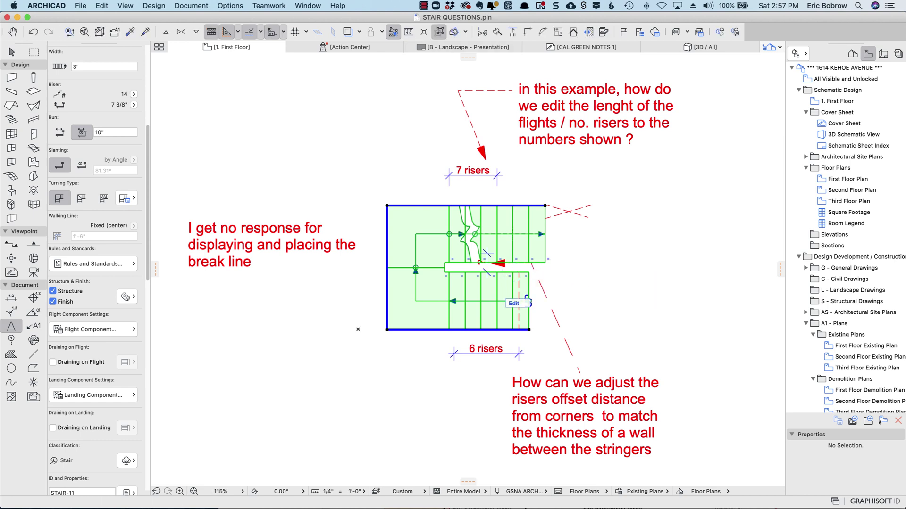
- Measure the stair's left edge from bottom-left to top-left corner, then undo the last two stair edits
key("m")
key("m")
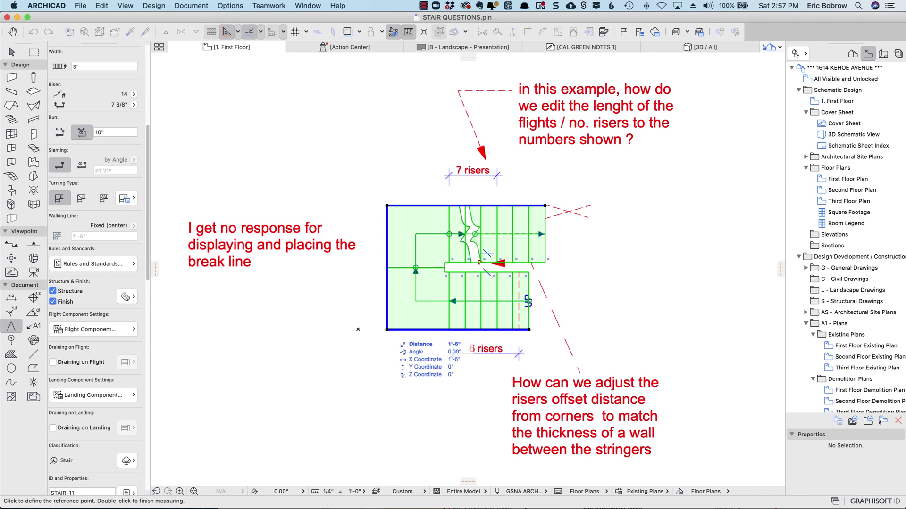
left_click(387, 330)
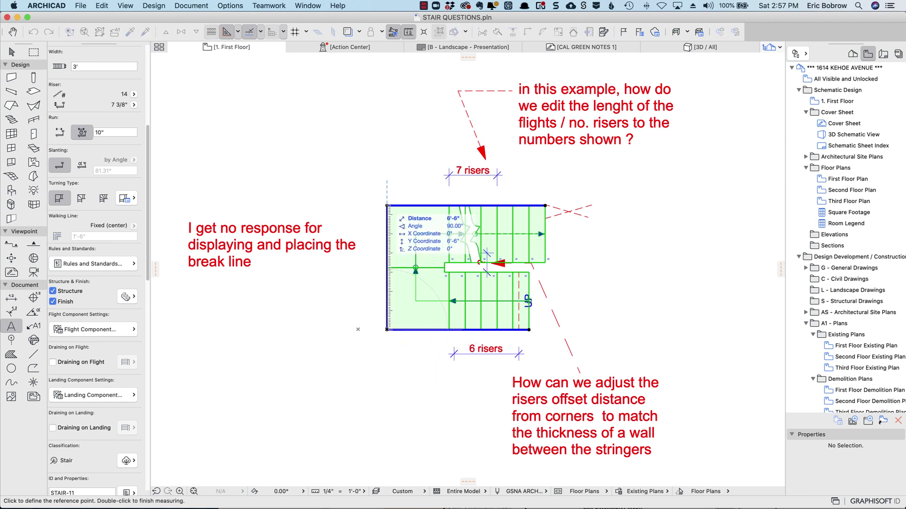
left_click(387, 206)
key("Escape")
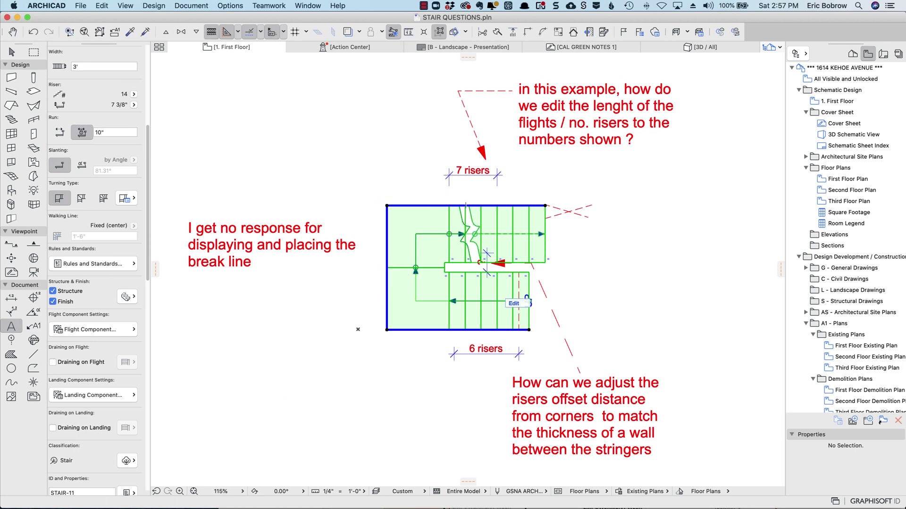
key("ctrl+z")
key("ctrl+z")
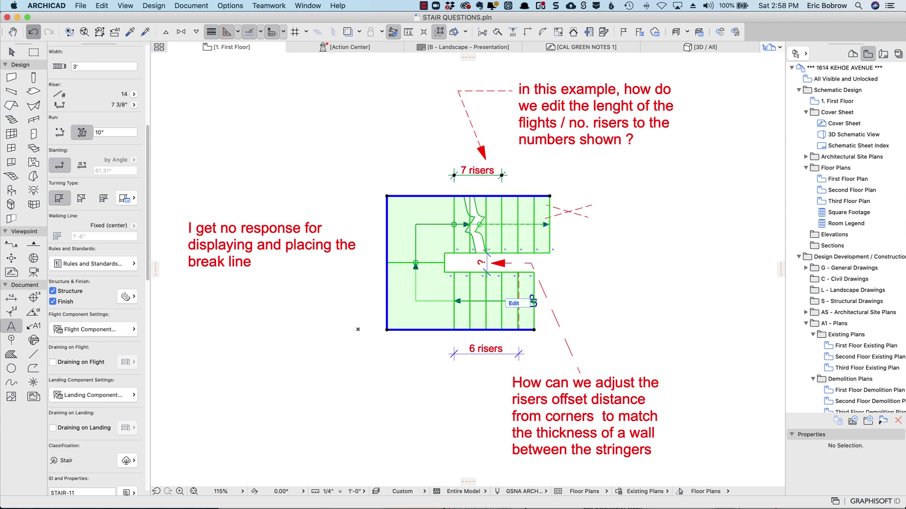
- Undo once more, reselect the stair, review corner riser options, and set width to 3'-3"
key("ctrl+z")
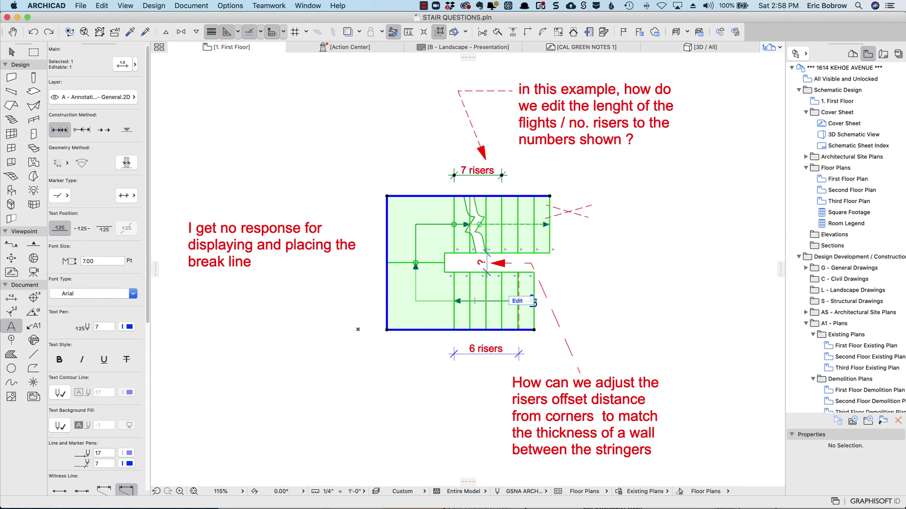
key("Escape")
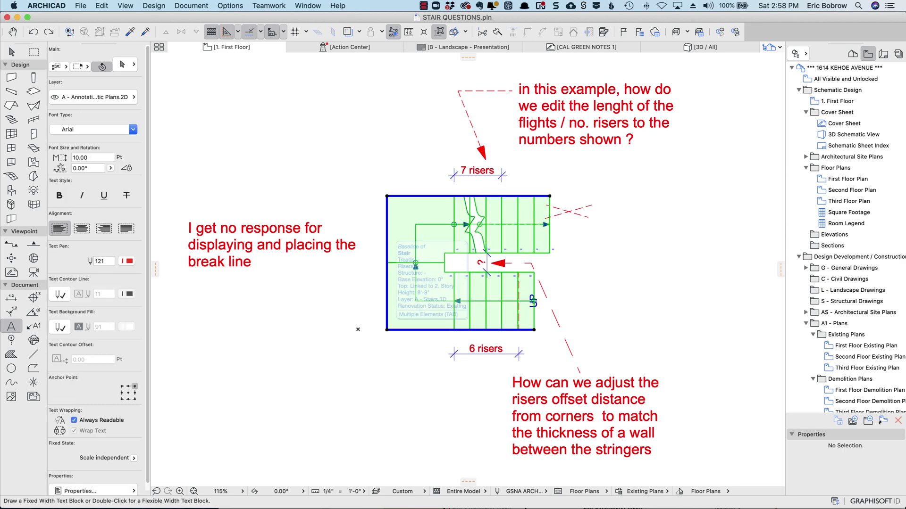
left_click(415, 264)
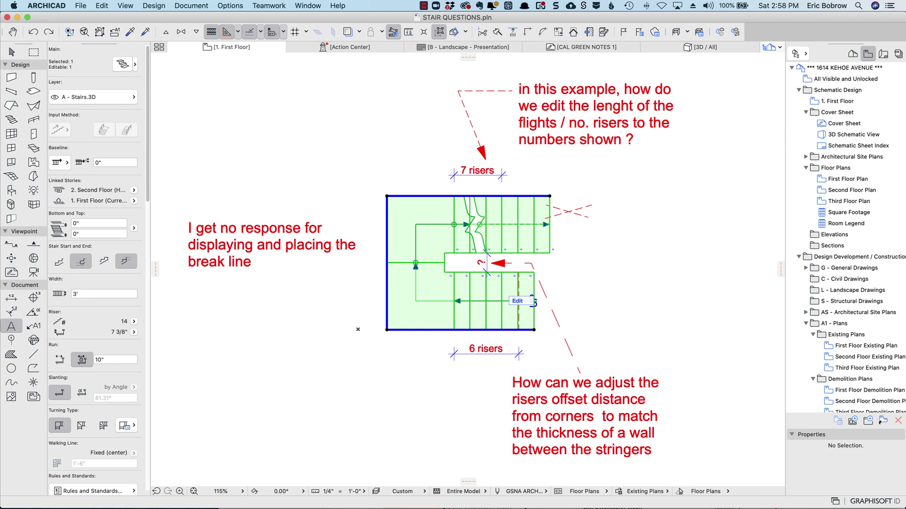
left_click(125, 425)
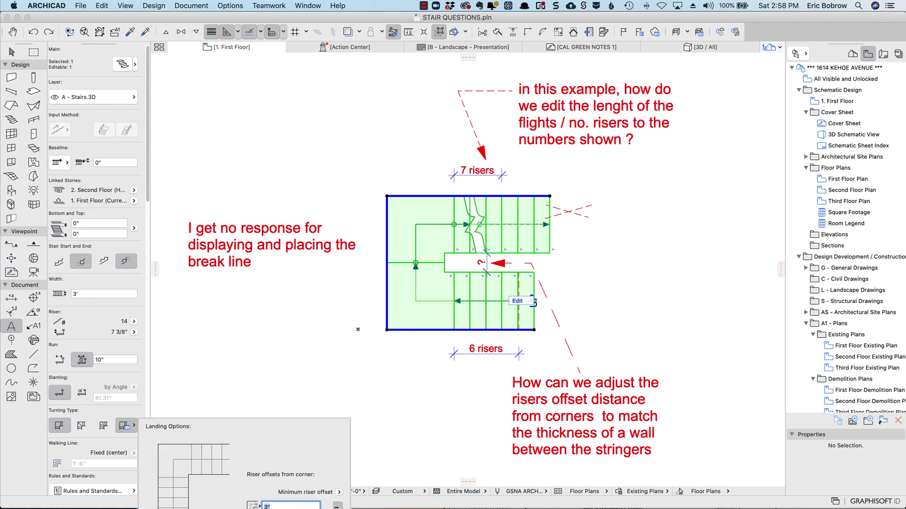
key("Escape")
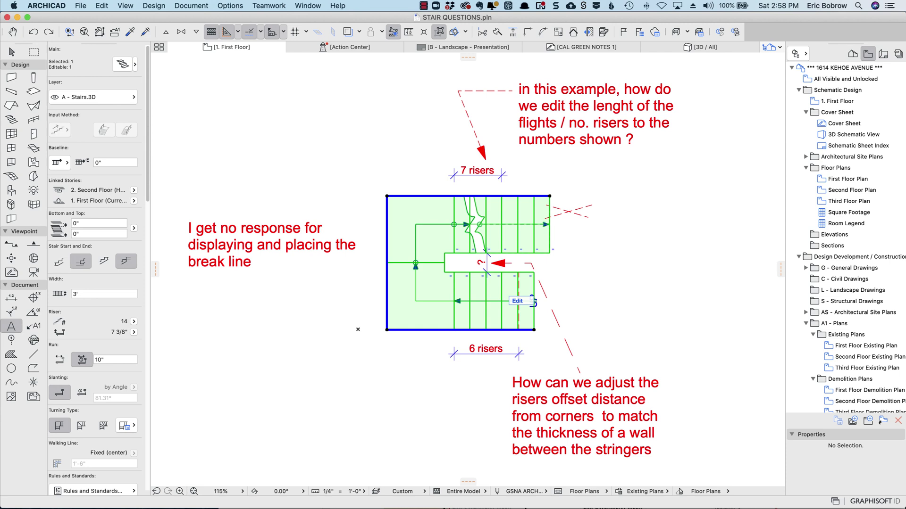
left_click(104, 293)
type("3")
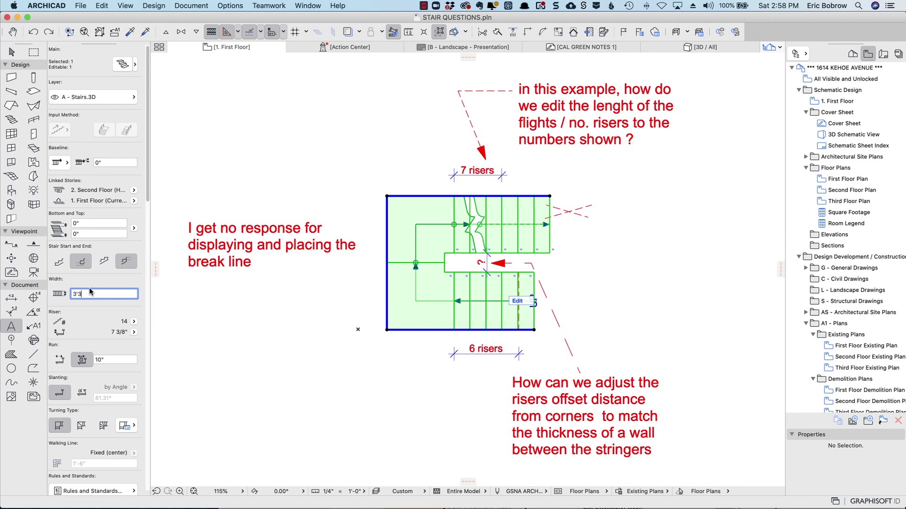
key("Return")
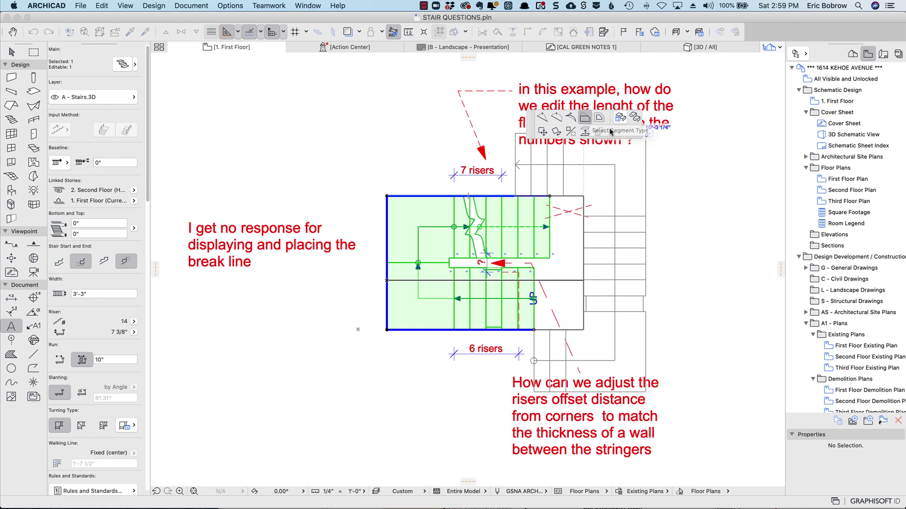
- Change the chosen stair segment's type to Landing
left_click(387, 196)
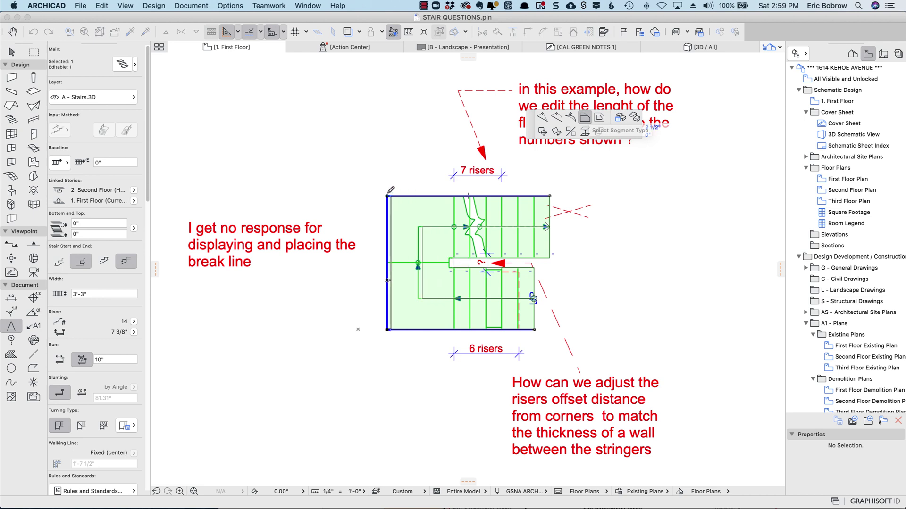
left_click(620, 118)
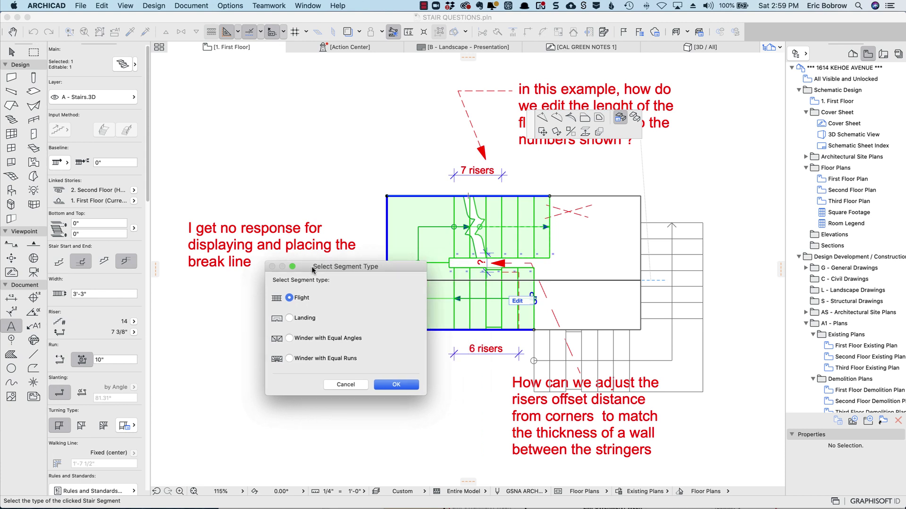
left_click_drag(356, 272, 197, 262)
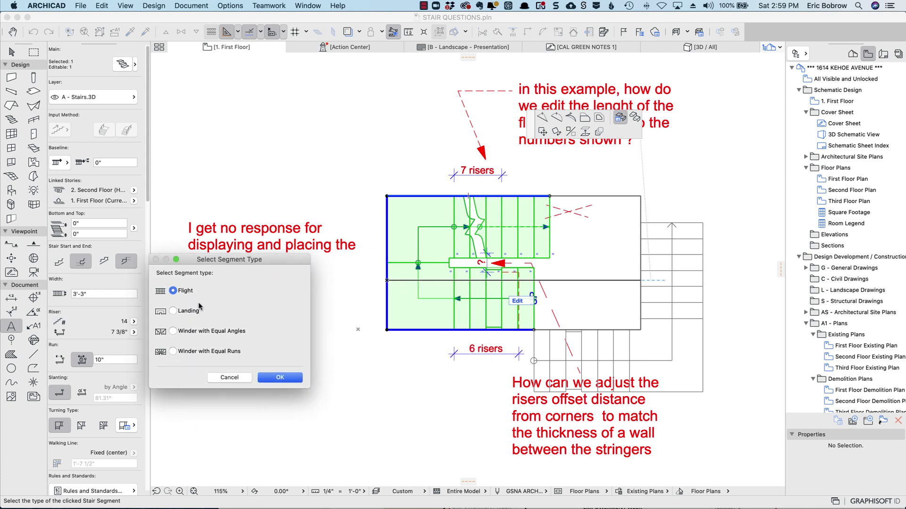
left_click(172, 312)
left_click(279, 380)
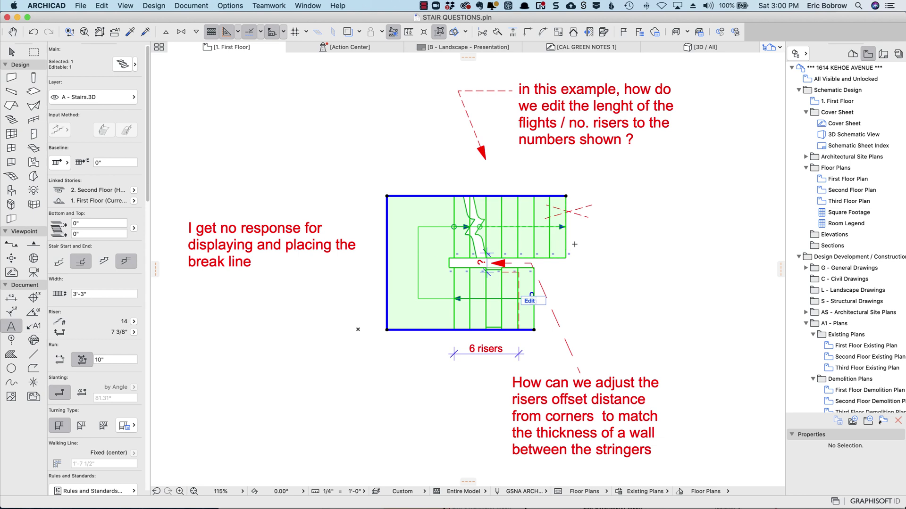
- Move the stair's top-right vertex down so the upper flight lines up with the lower flight
left_click(567, 193)
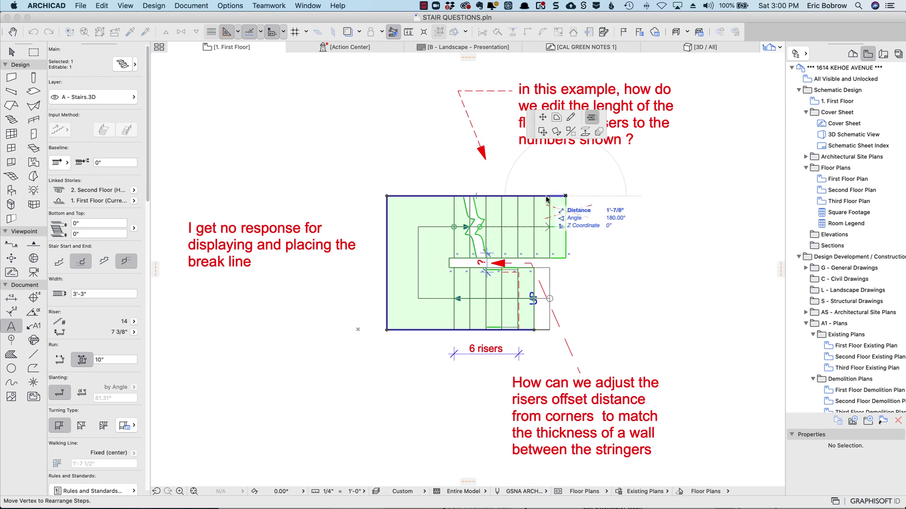
left_click(564, 293)
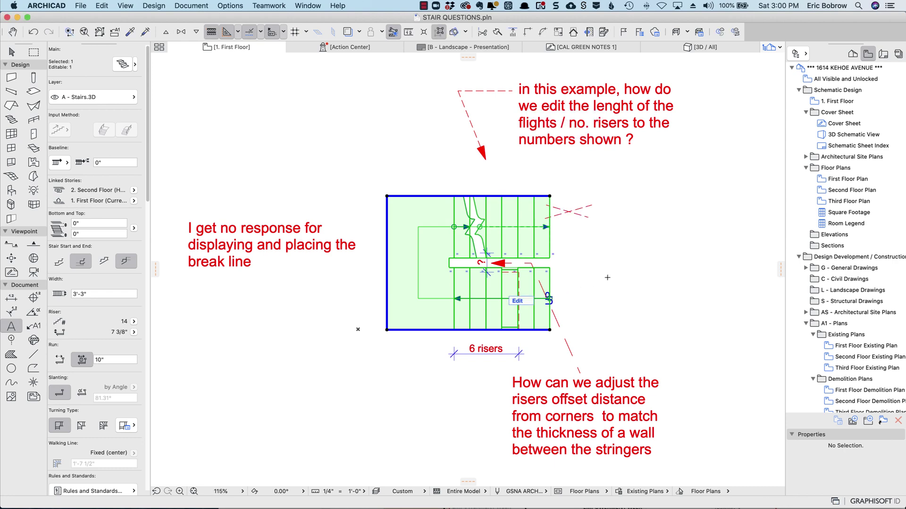
scroll(513, 338, "up", 3)
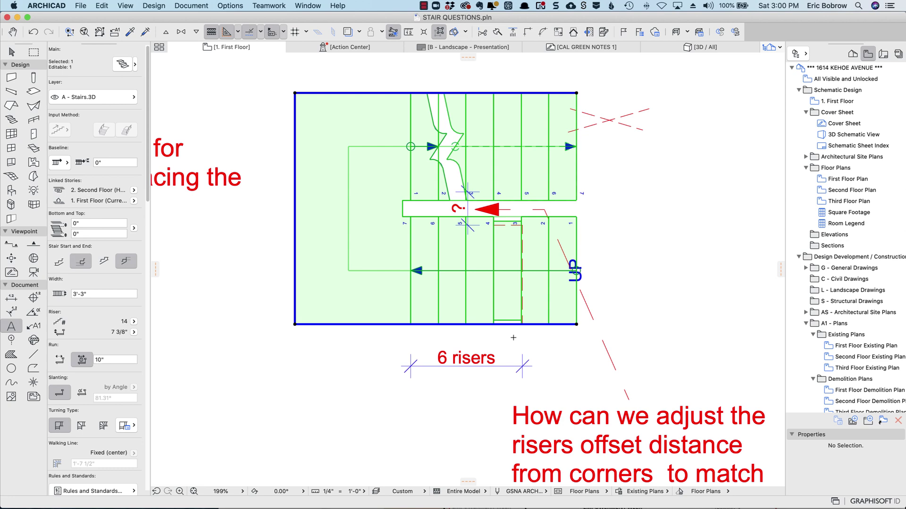
scroll(513, 337, "up", 2)
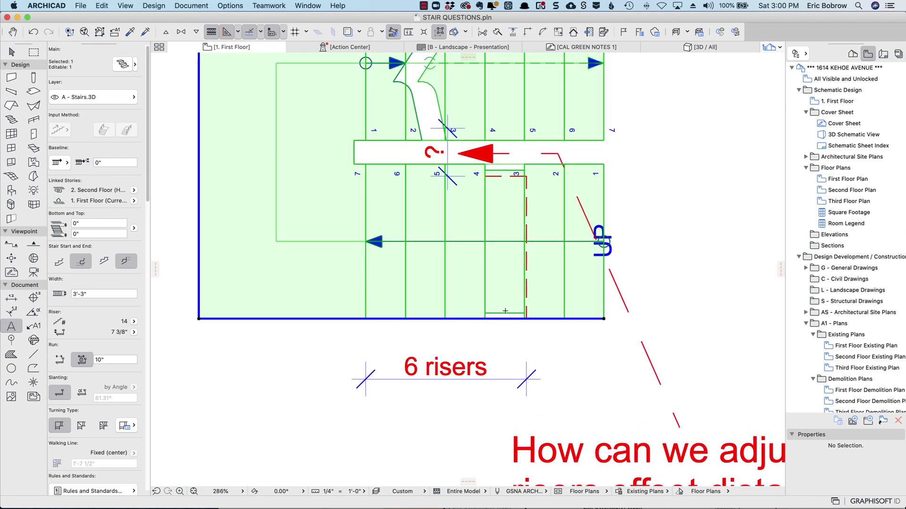
key("Escape")
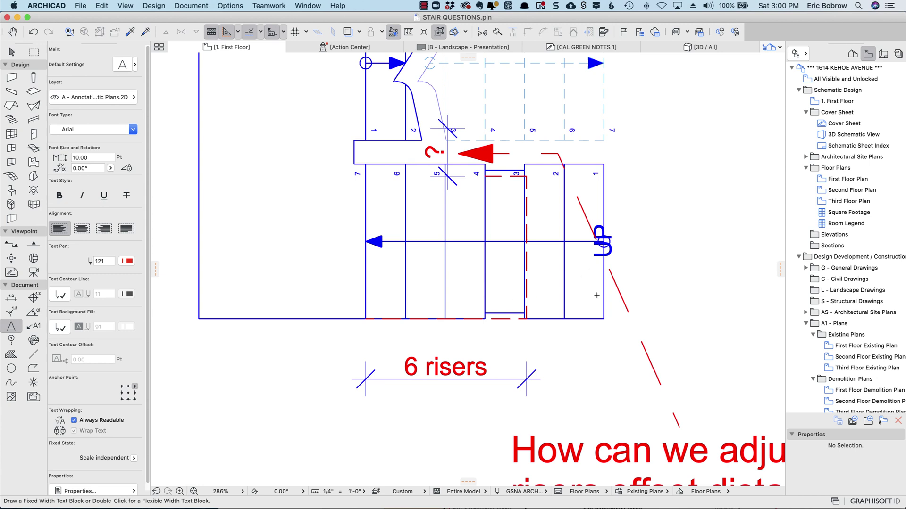
left_click(606, 323, "shift")
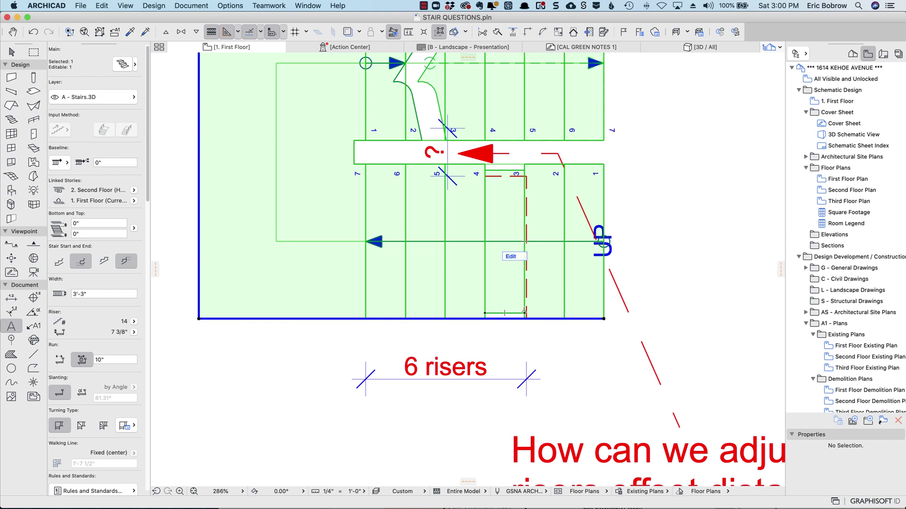
- Enter stair Edit Mode, select the narrow odd tread, cancel a node move, and exit
left_click(512, 256)
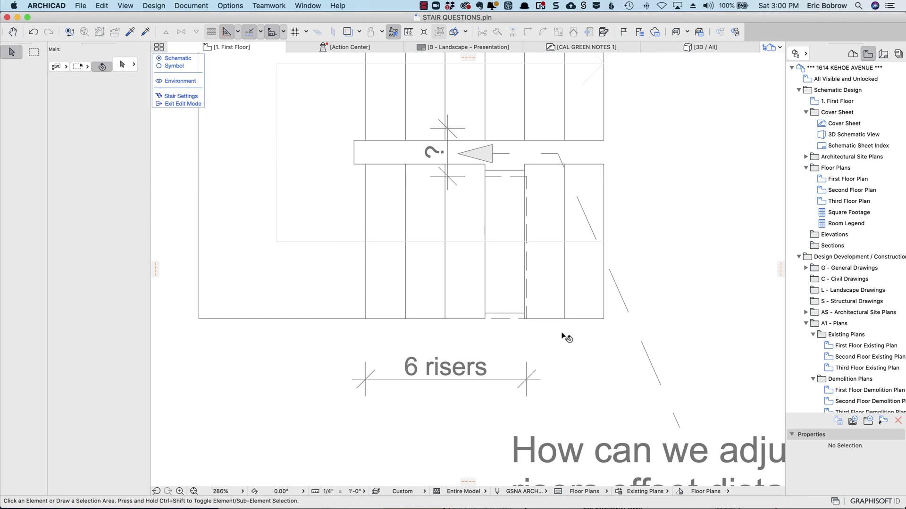
left_click(526, 314)
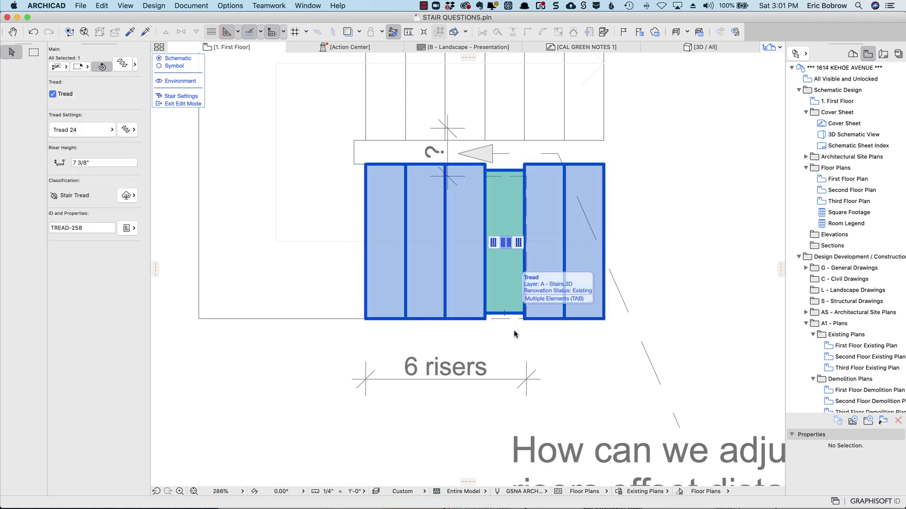
left_click(514, 316)
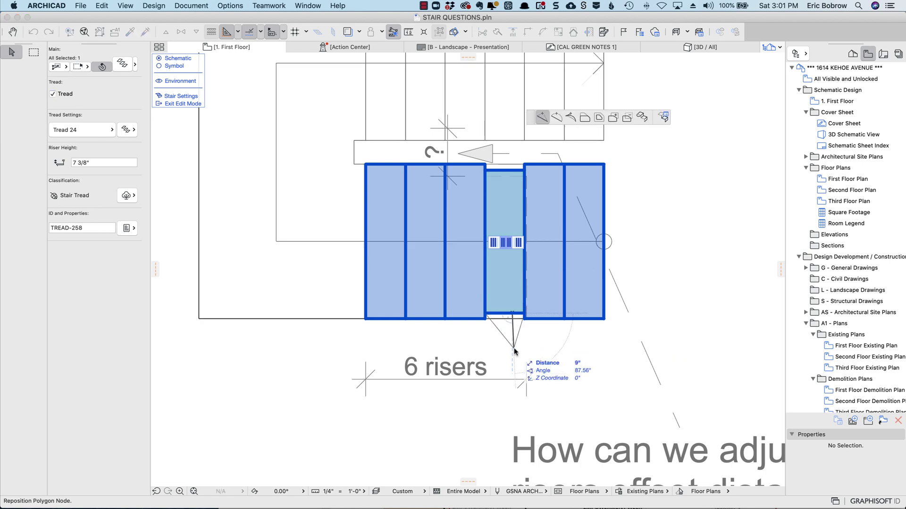
key("Escape")
left_click(516, 347)
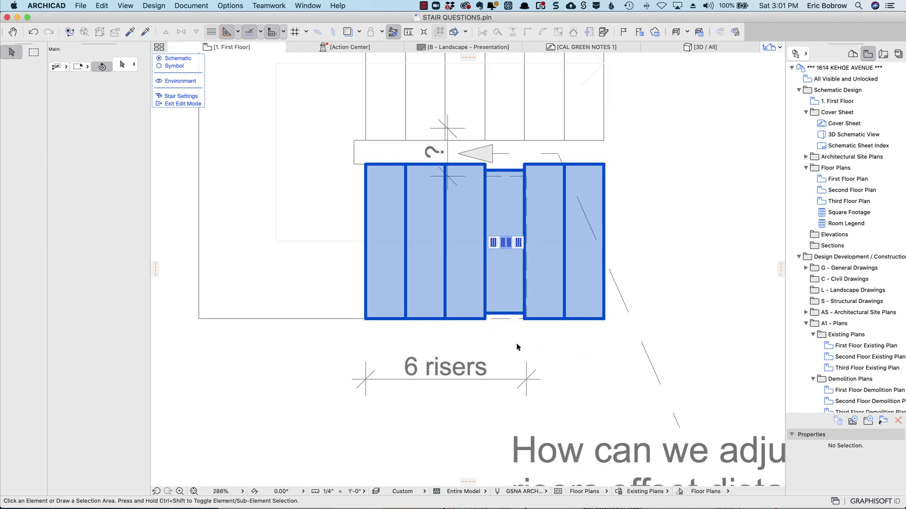
left_click(517, 346)
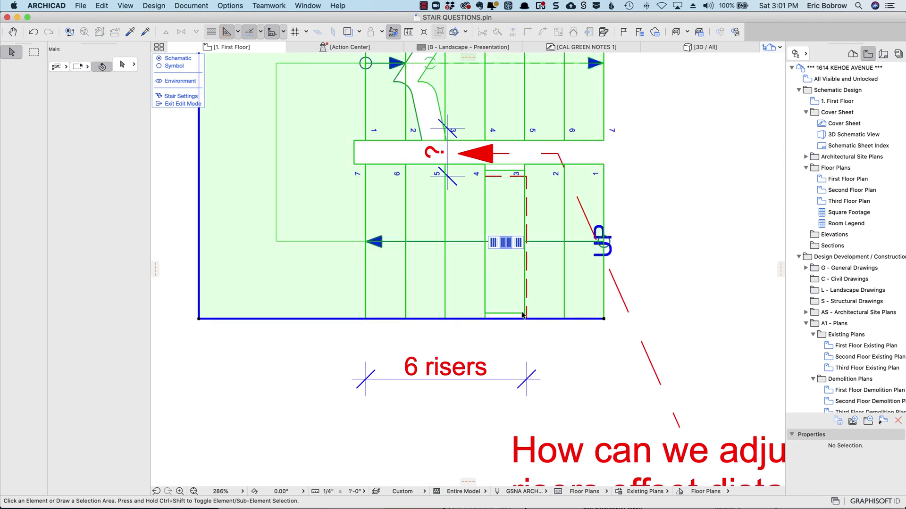
- Try and cancel moving a stair corner point, then reselect the stair and reopen Edit Mode
left_click(522, 316)
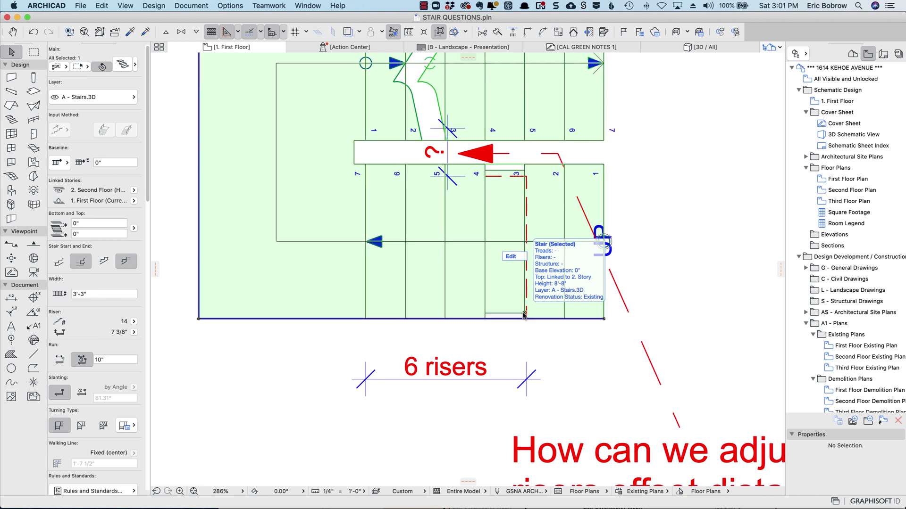
left_click(525, 315)
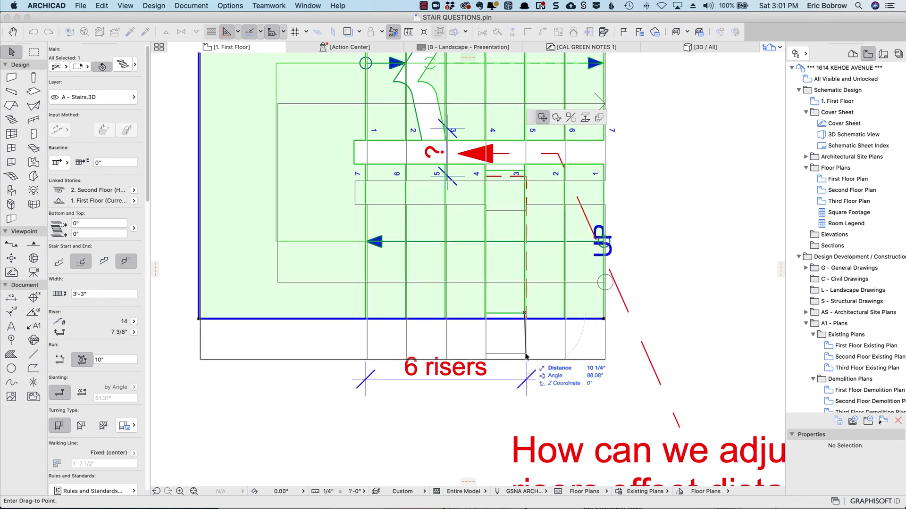
key("Escape")
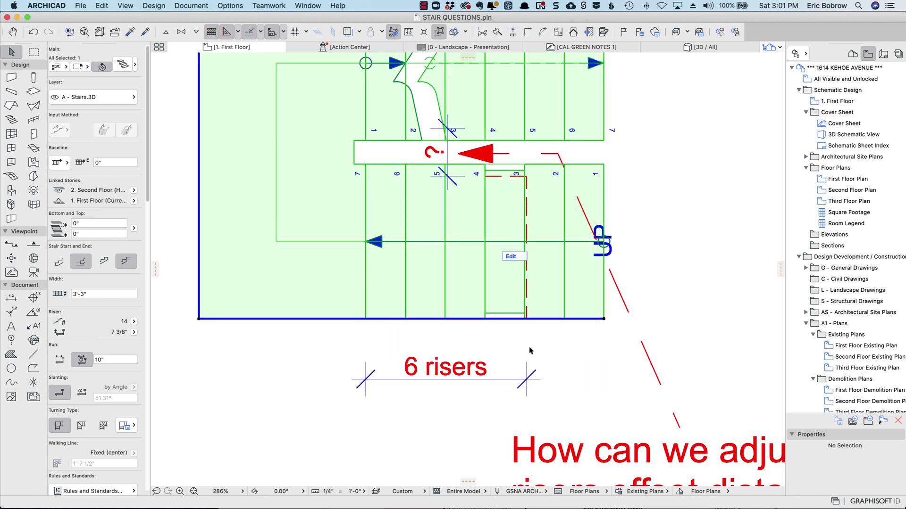
left_click(529, 350)
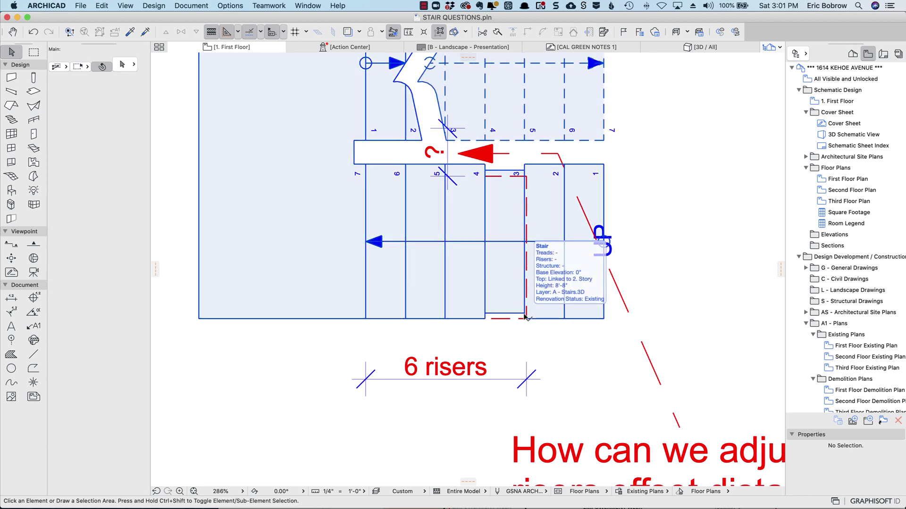
left_click(605, 321)
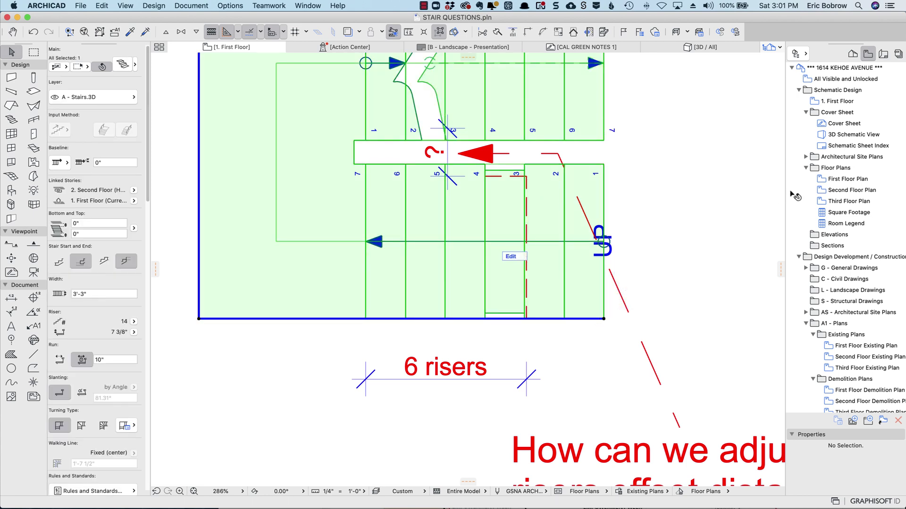
left_click(508, 257)
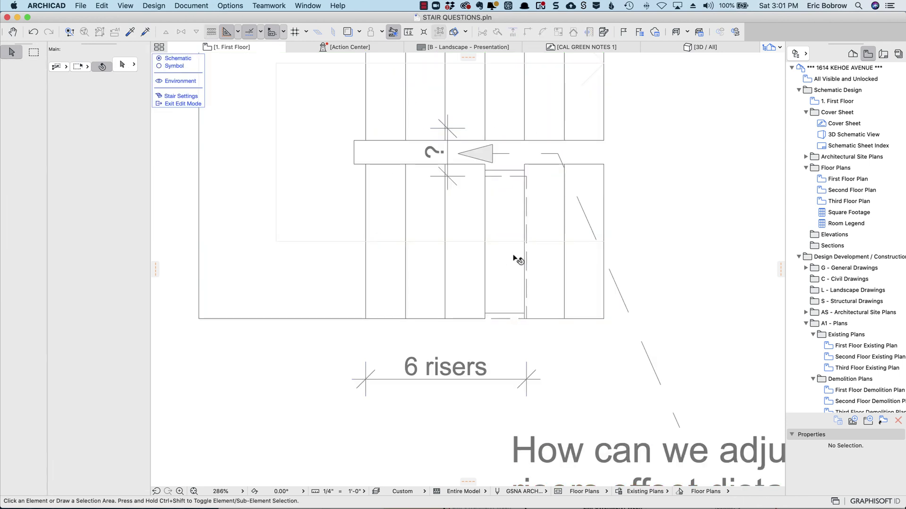
- Select the narrow odd tread and reshape its bottom edge
left_click(521, 312)
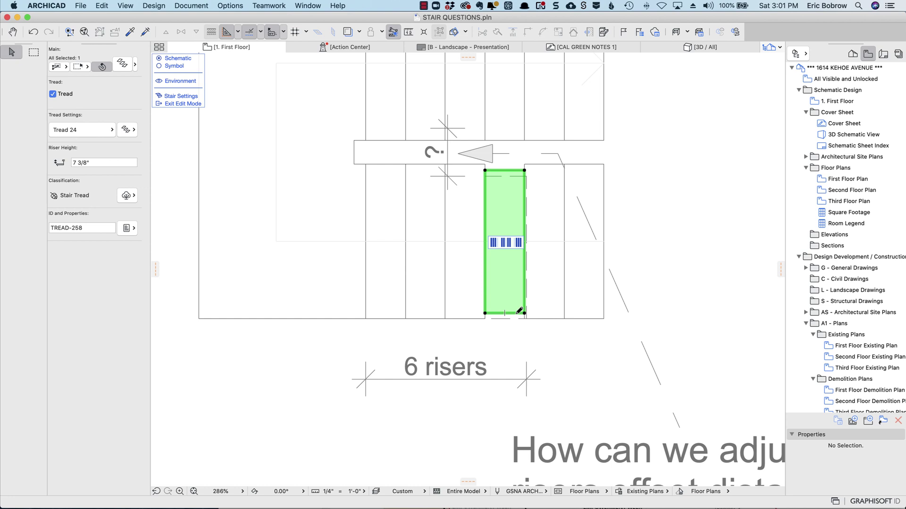
left_click(524, 314)
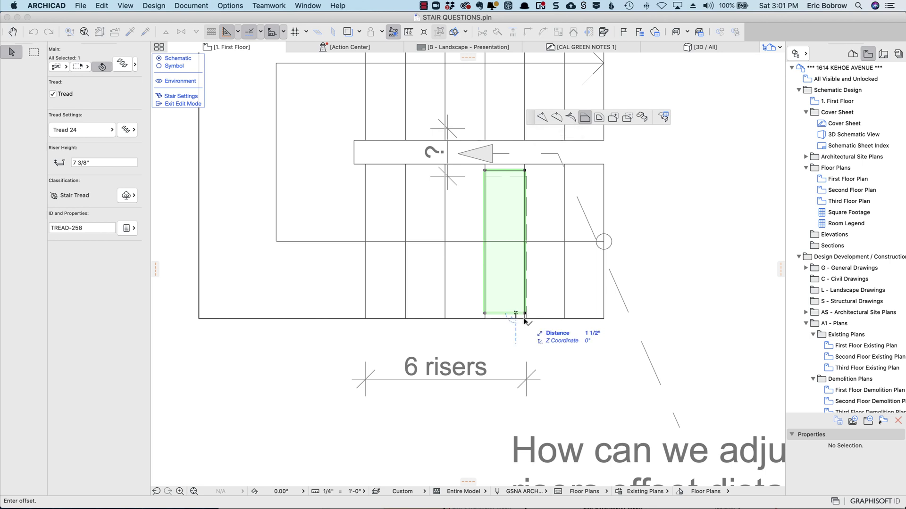
left_click(527, 322)
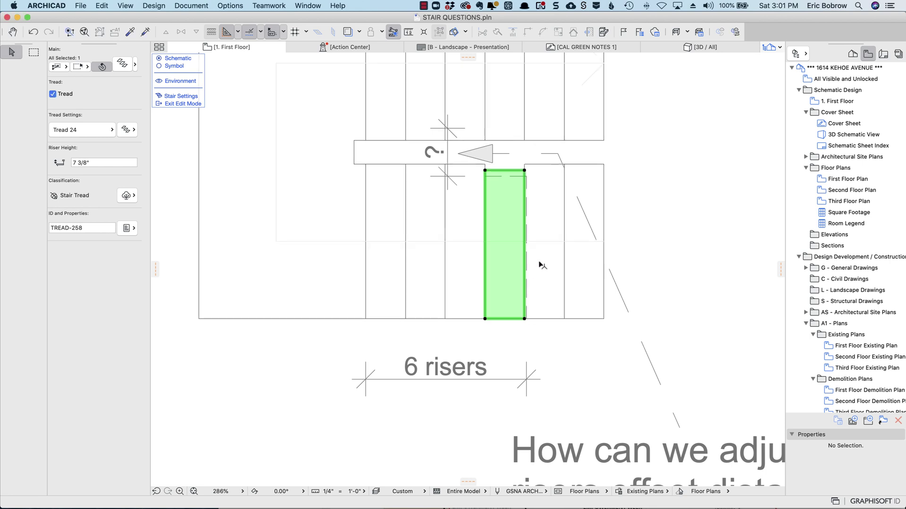
- Offset the tread's top edge up to the landing and exit Edit Mode
left_click(525, 168)
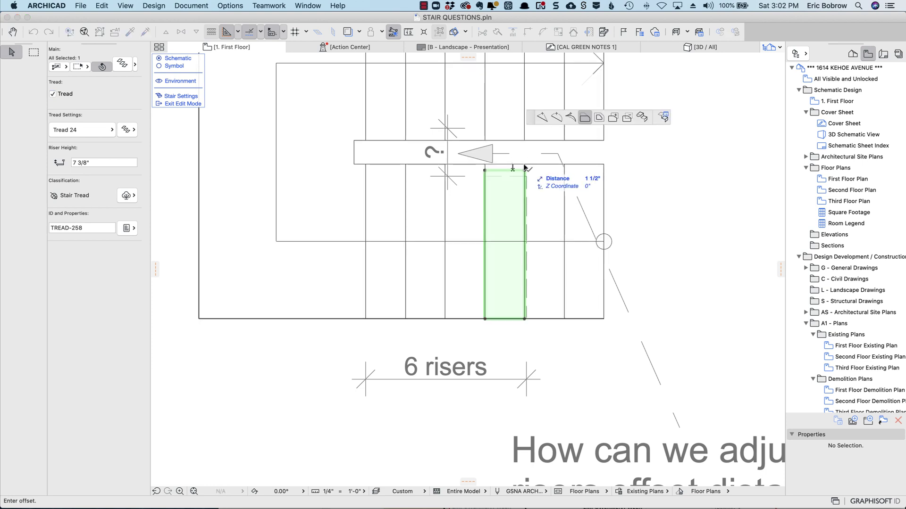
left_click(525, 165)
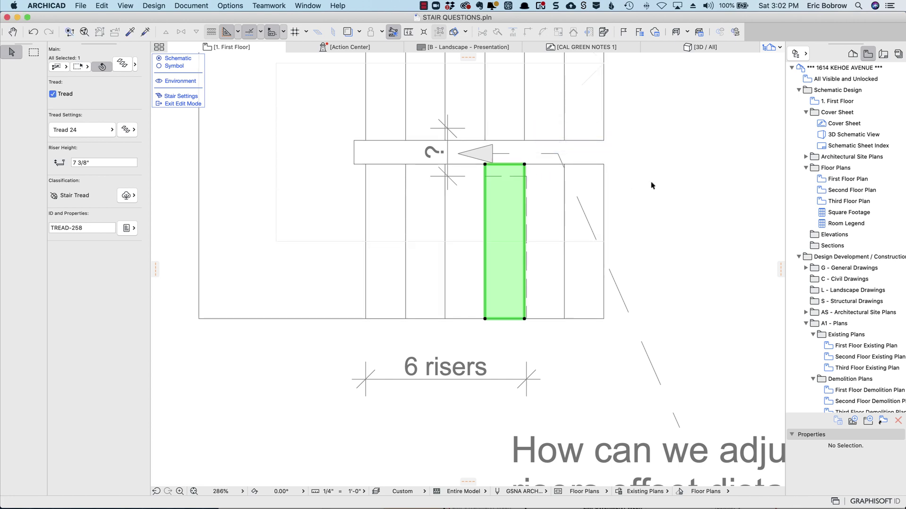
left_click(181, 104)
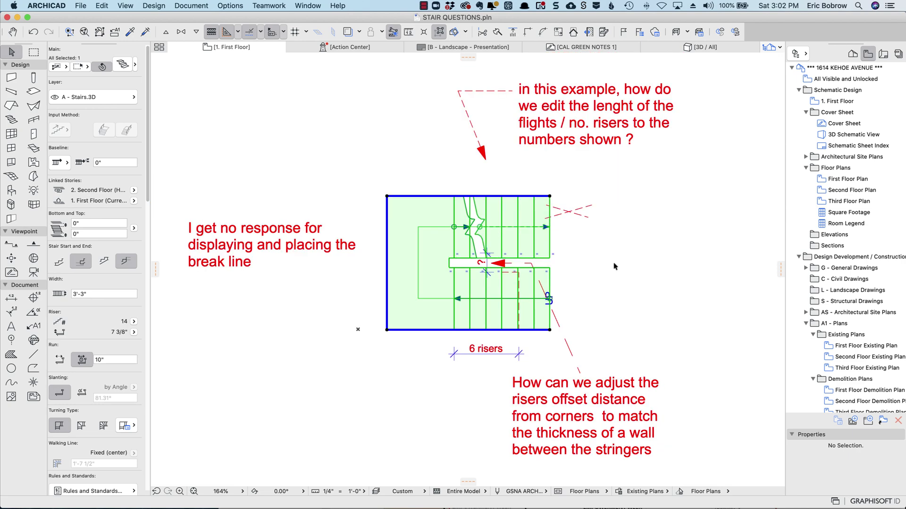
- Reselect the stair and review its Info Box riser count and riser height options
left_click(615, 267)
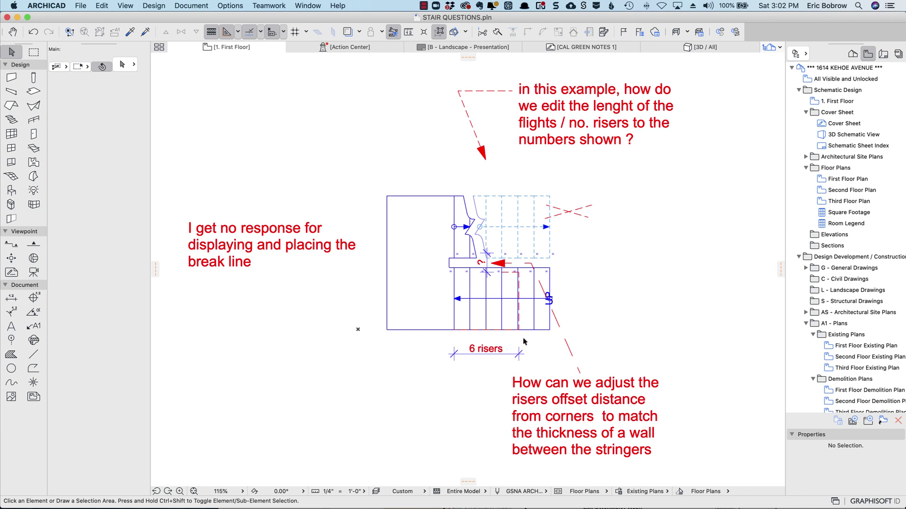
left_click(552, 334)
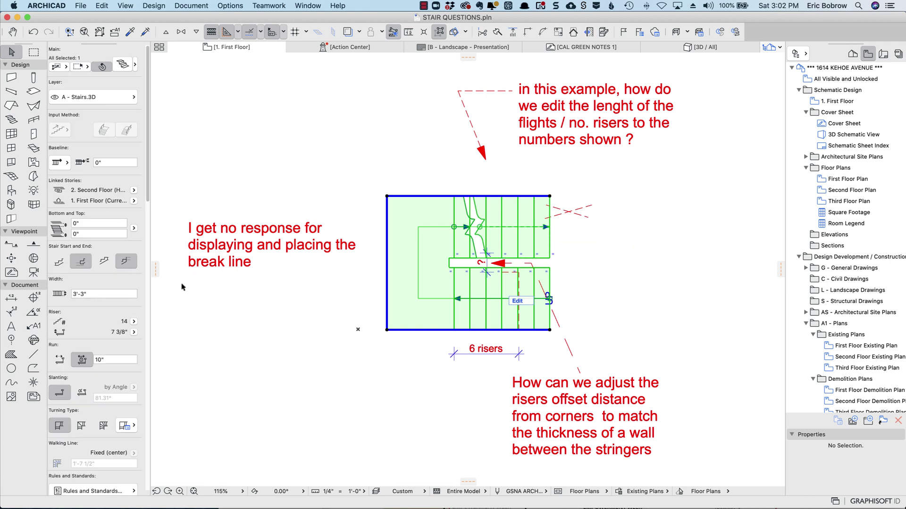
left_click(135, 322)
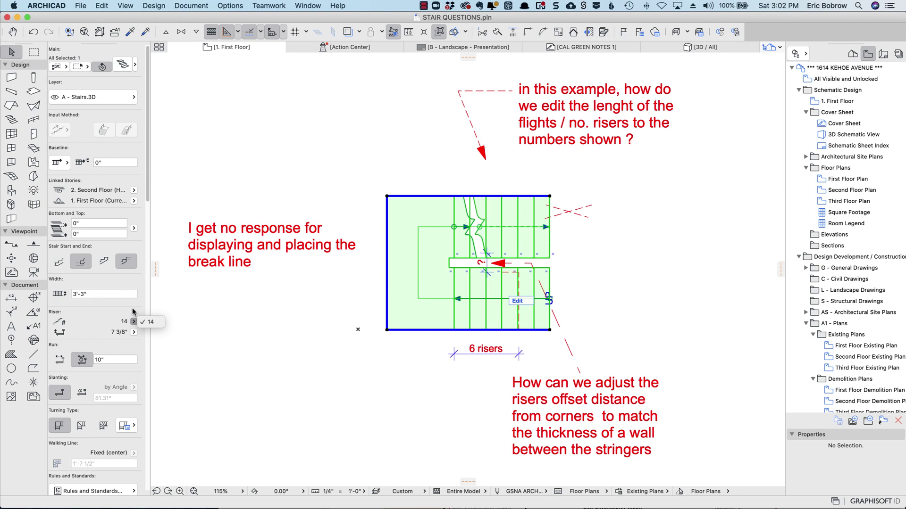
left_click(133, 321)
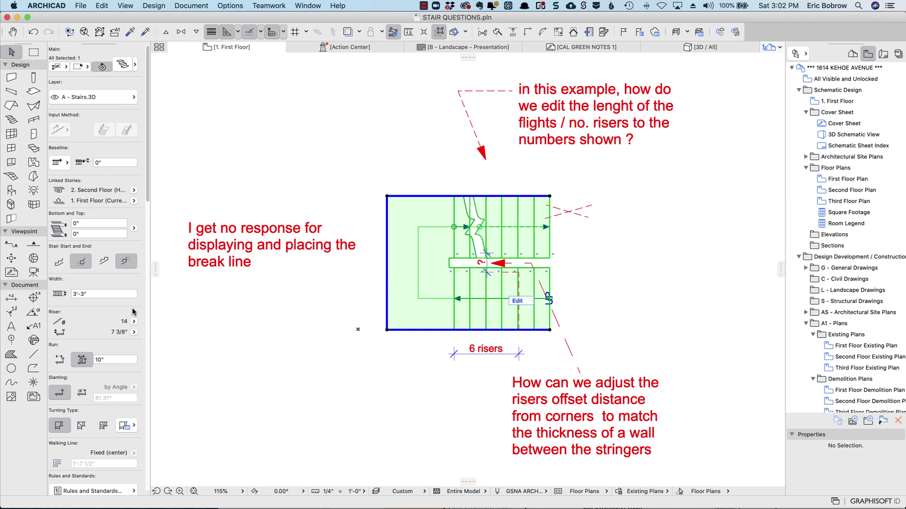
left_click(134, 333)
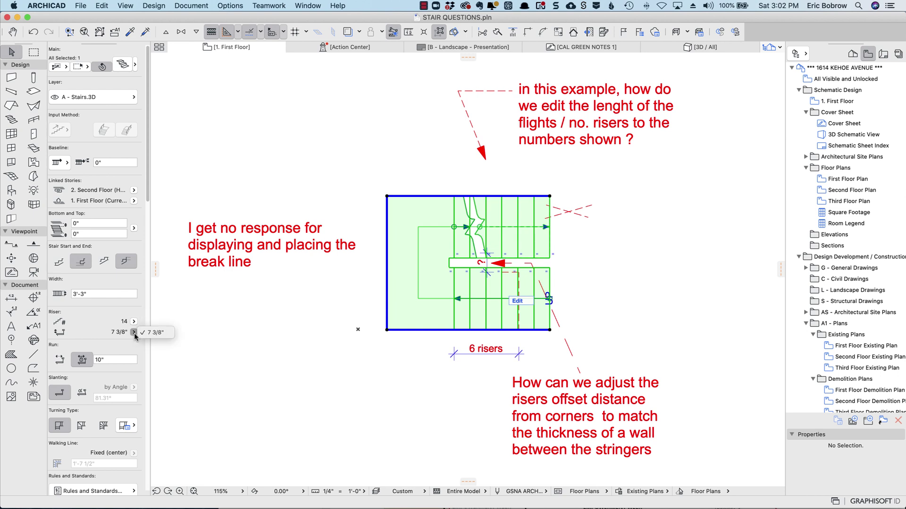
left_click(123, 306)
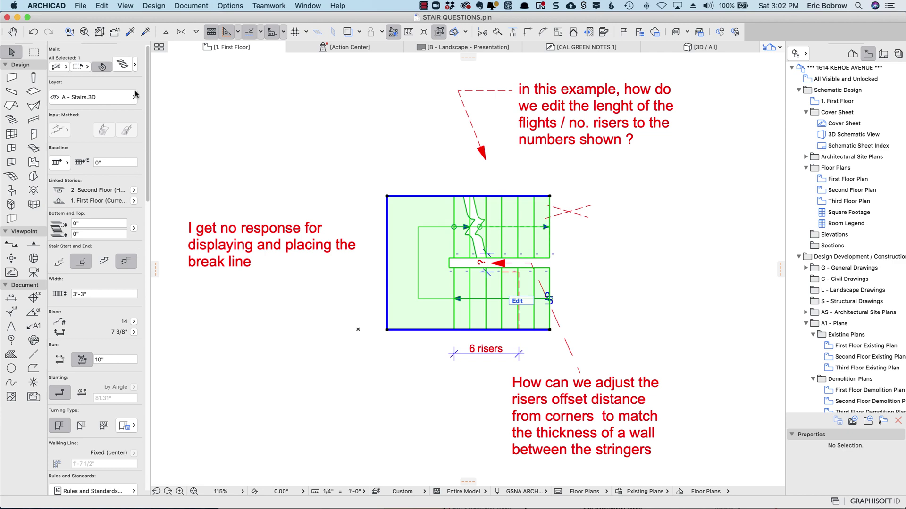
left_click(124, 66)
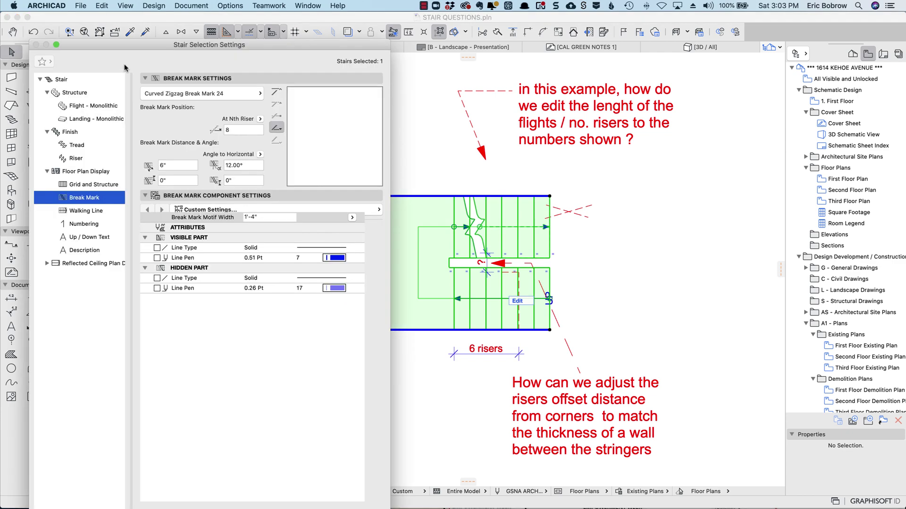
- On the Stair page, uncheck the maximum Riser Height and 2 Riser + 1 Run limits
left_click(61, 80)
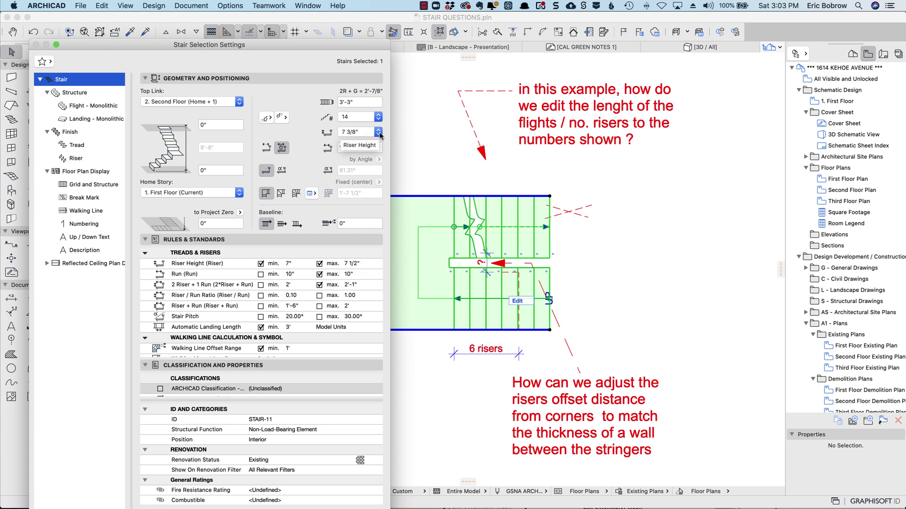
left_click(319, 264)
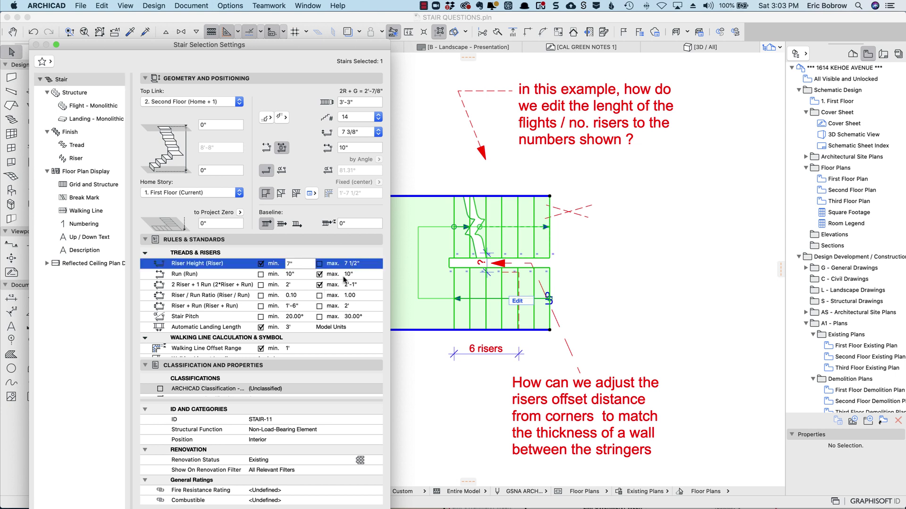
left_click(319, 285)
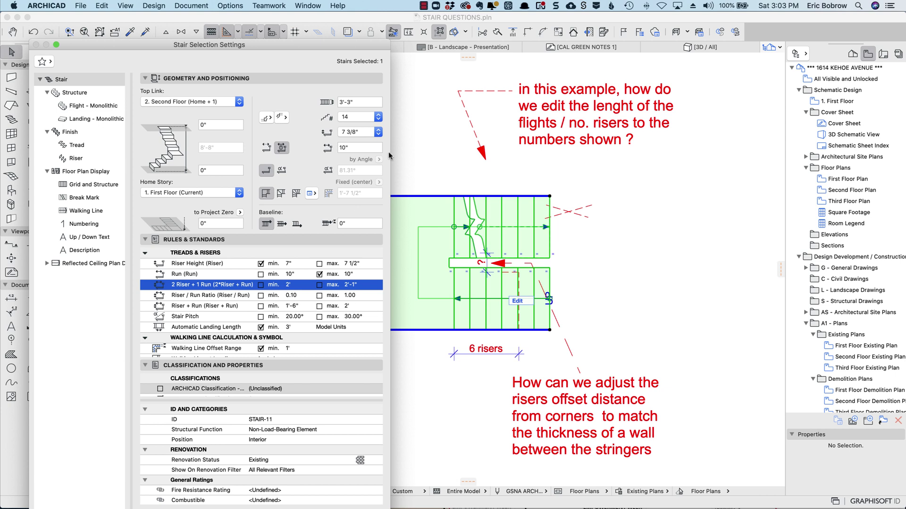
- Leave the riser height unchanged and set the stair to 14 risers
left_click(379, 132)
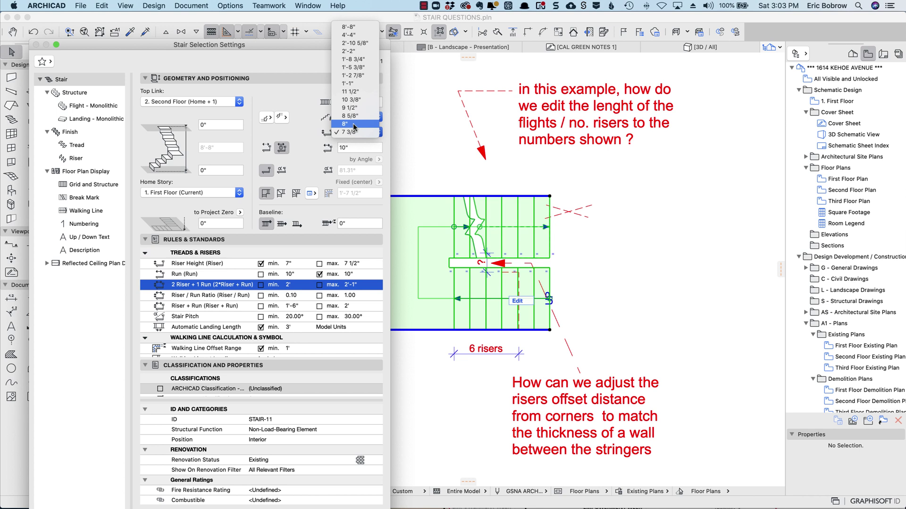
key("Escape")
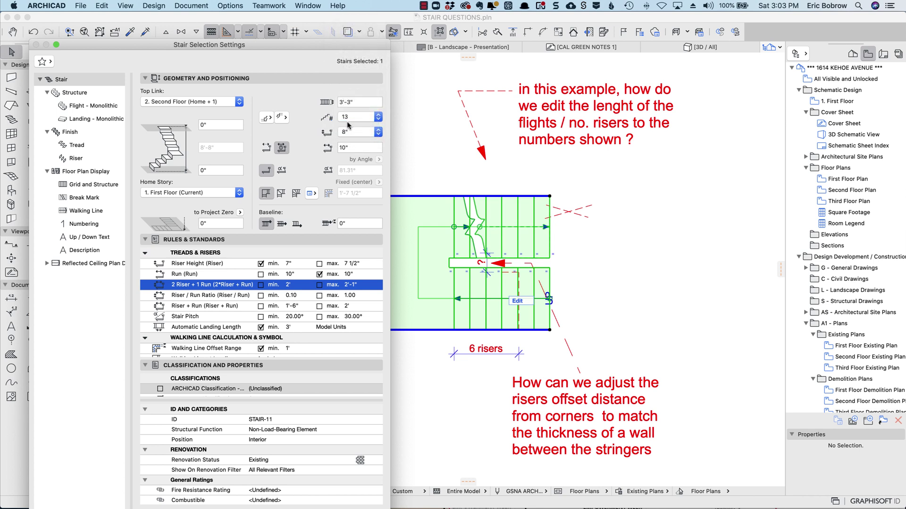
left_click(379, 118)
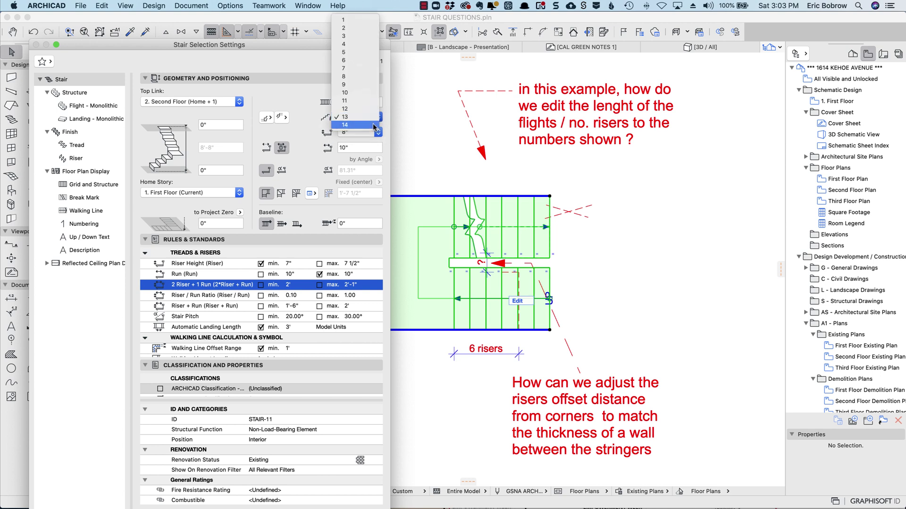
left_click(369, 125)
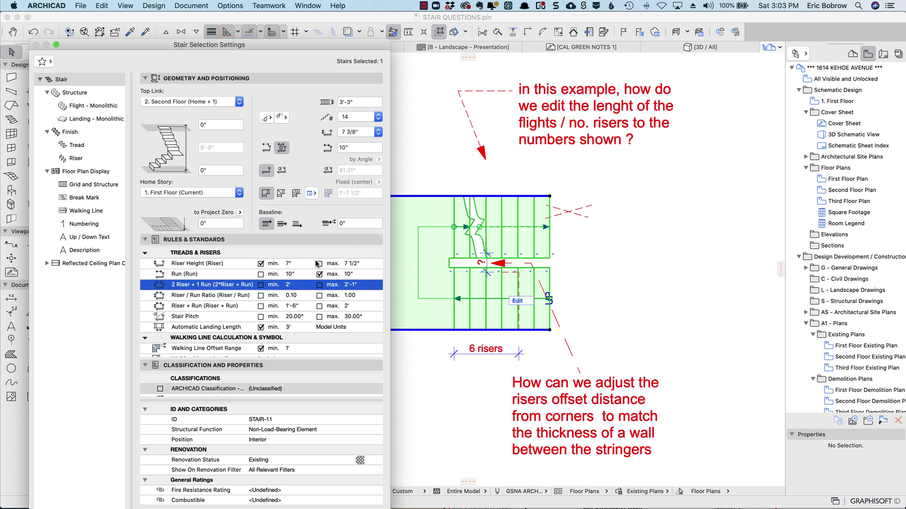
left_click(356, 267)
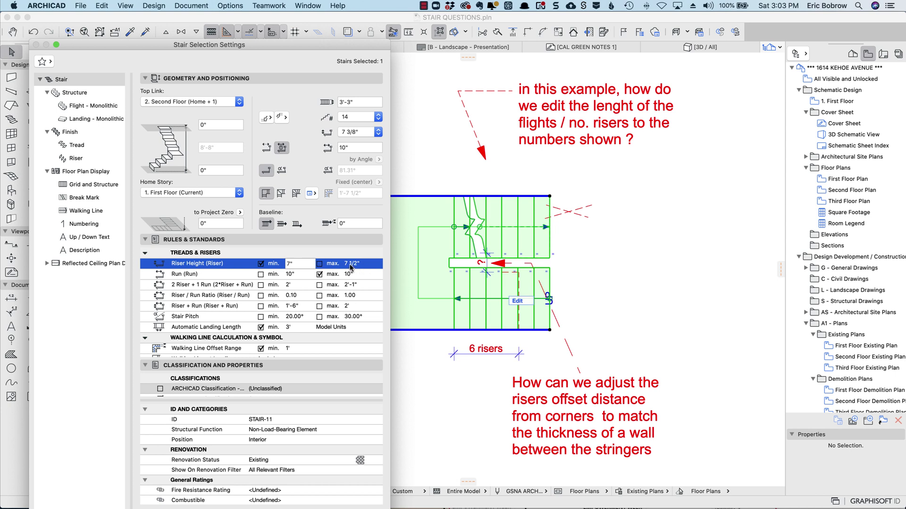
left_click(321, 286)
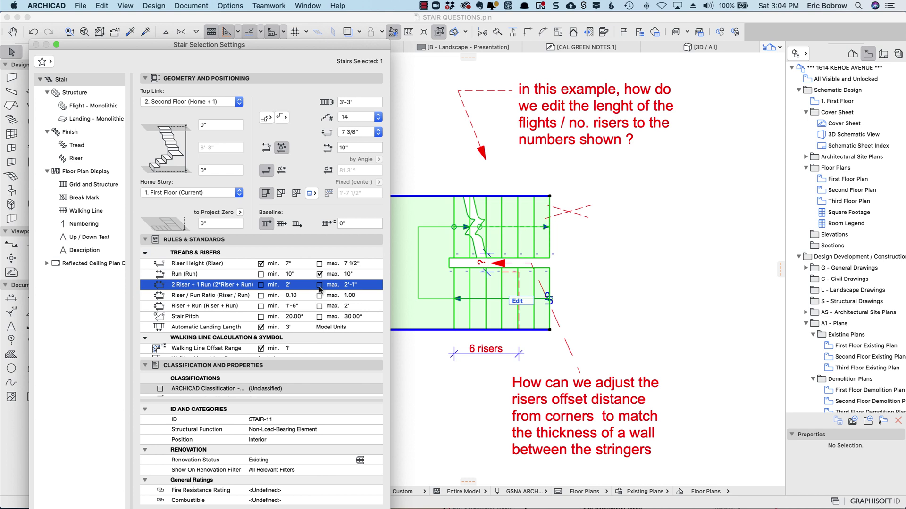
left_click(321, 286)
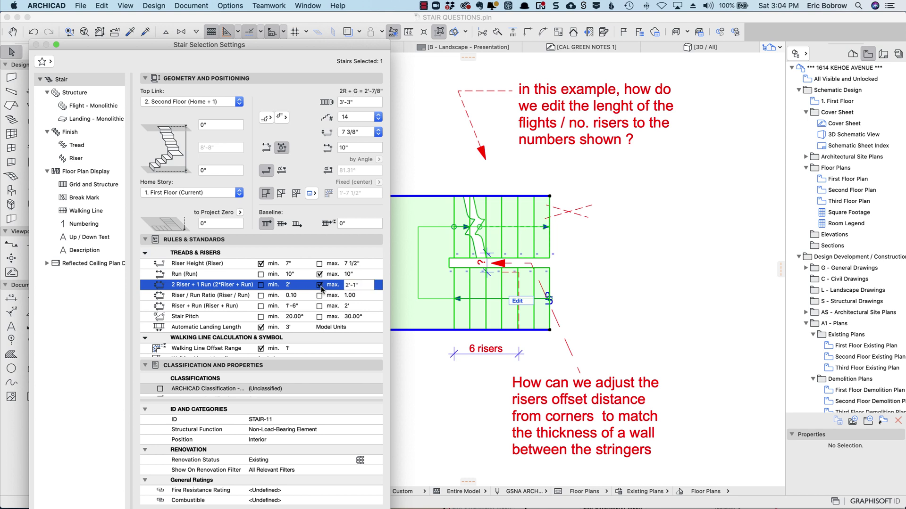
left_click(347, 284)
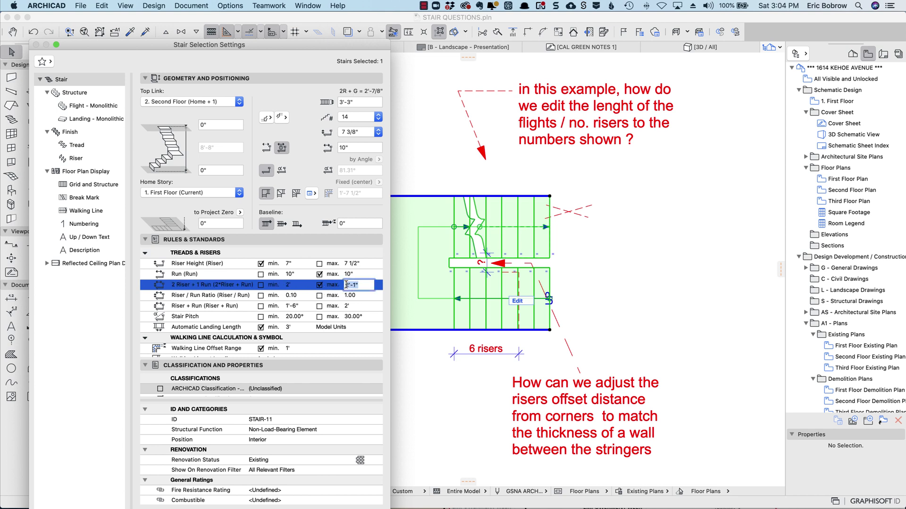
left_click(319, 285)
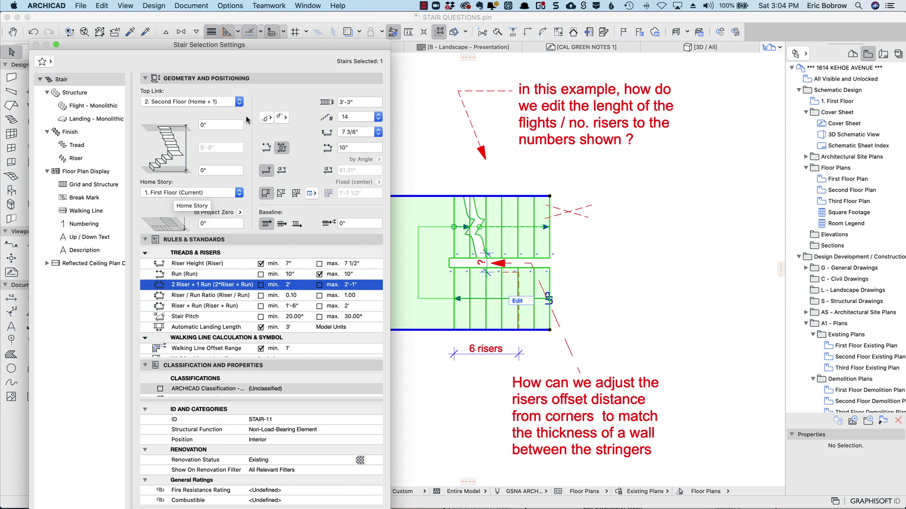
left_click(239, 101)
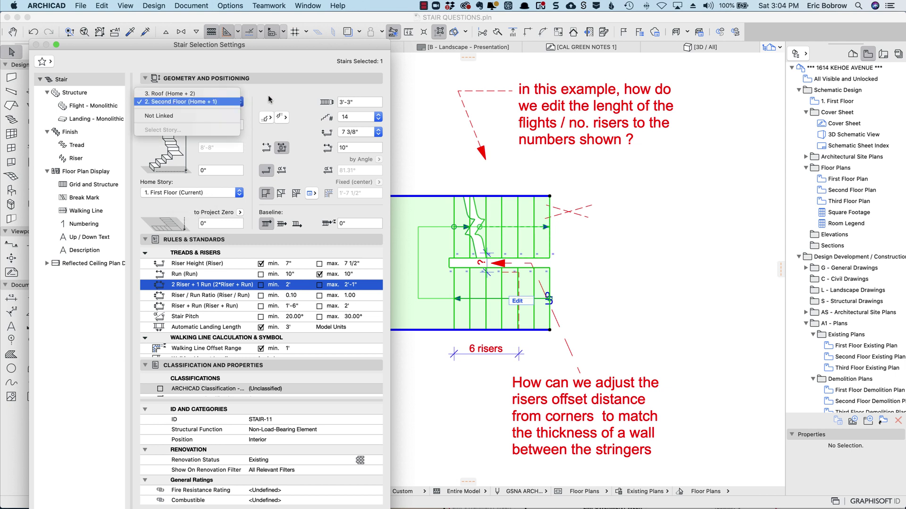
left_click(194, 117)
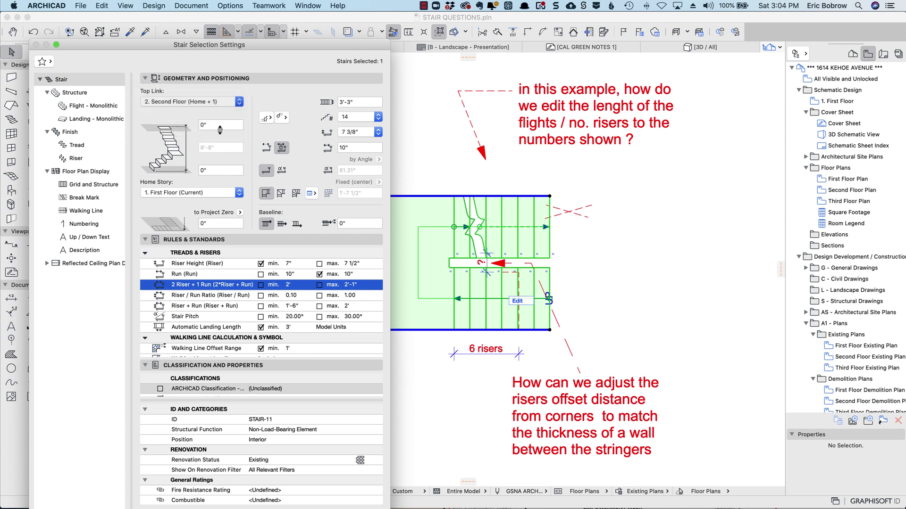
left_click(222, 146)
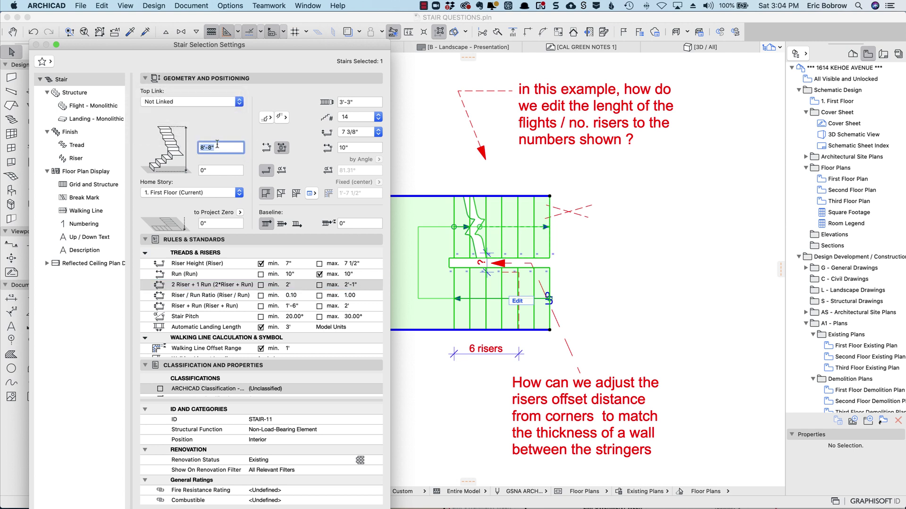
left_click(239, 102)
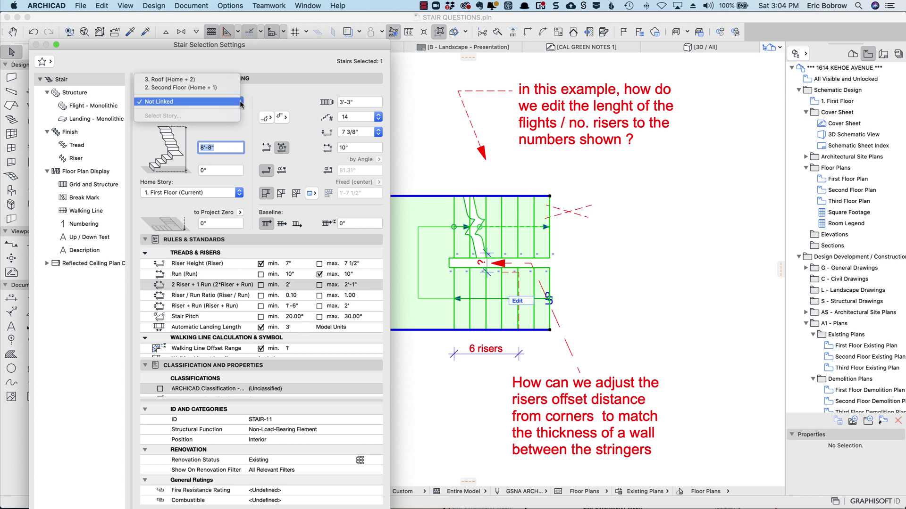
left_click(227, 102)
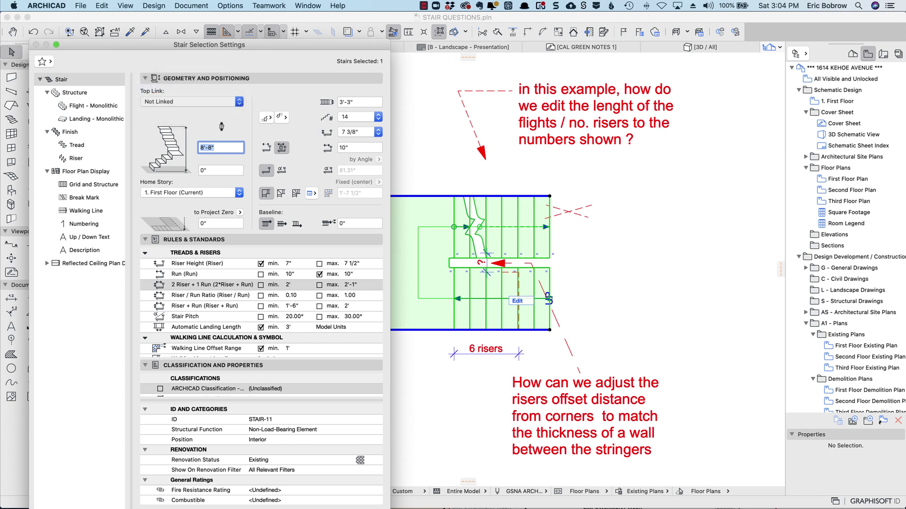